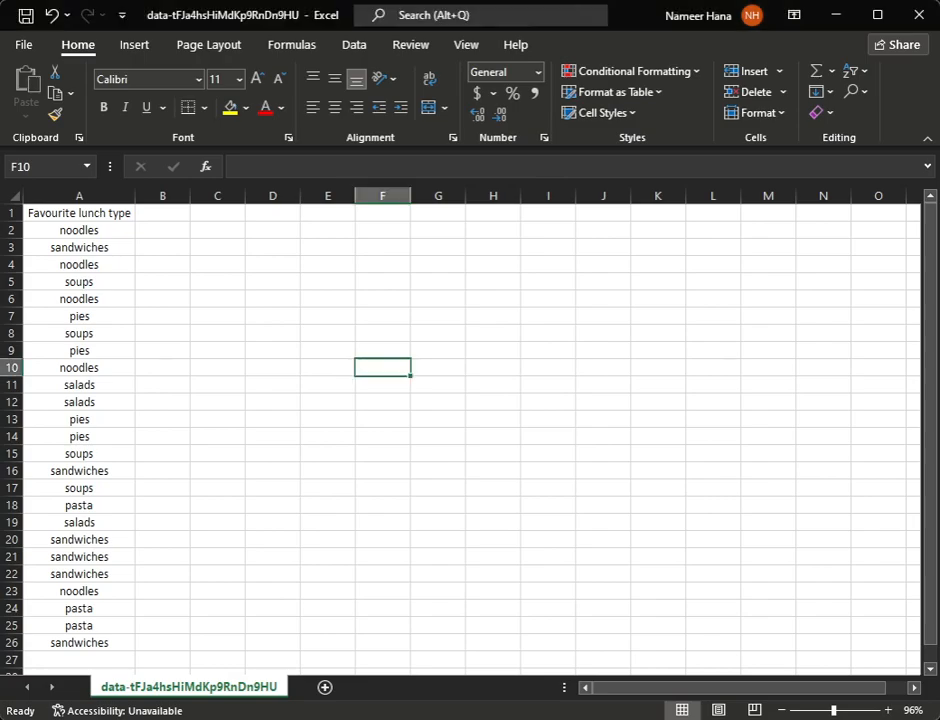
Apply all borders to the cells D3:F3 for the frequency table's header row.
left_click_drag(271, 248, 385, 248)
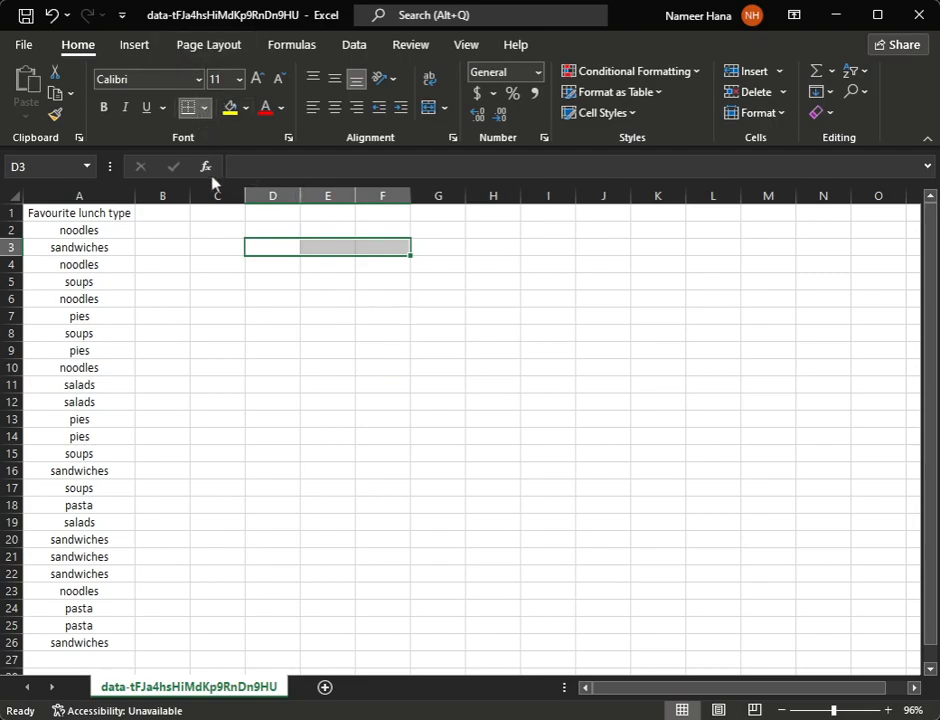
left_click(325, 312)
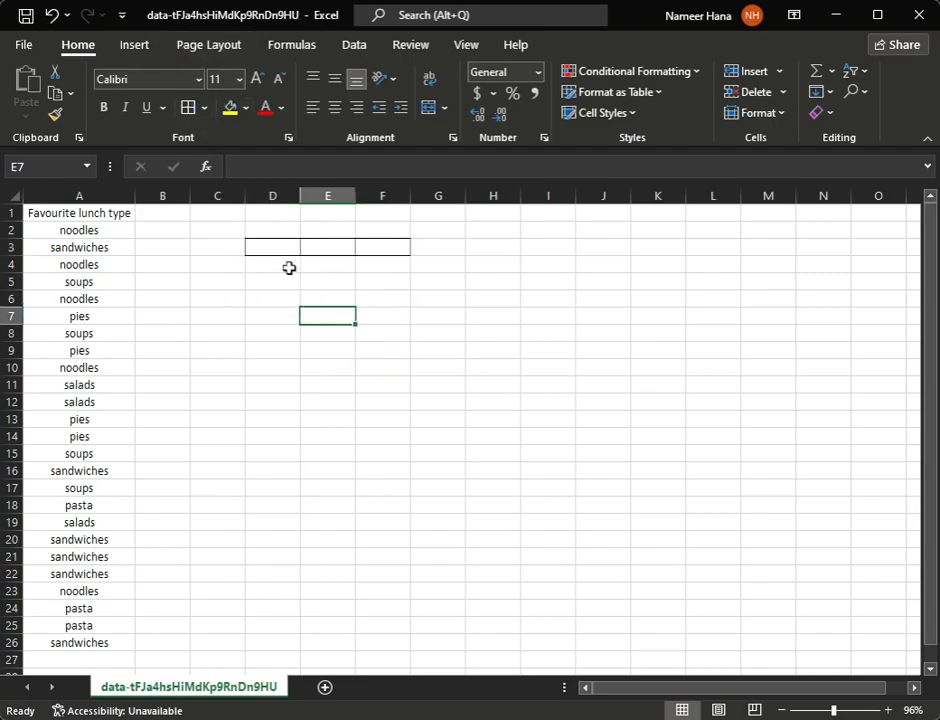
left_click(268, 246)
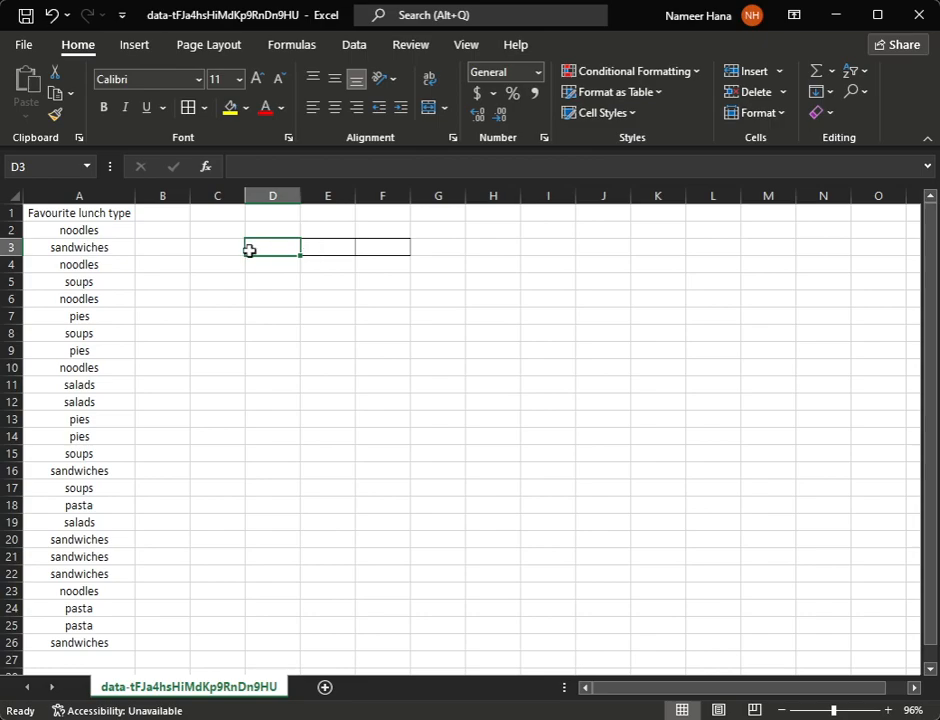
left_click(296, 311)
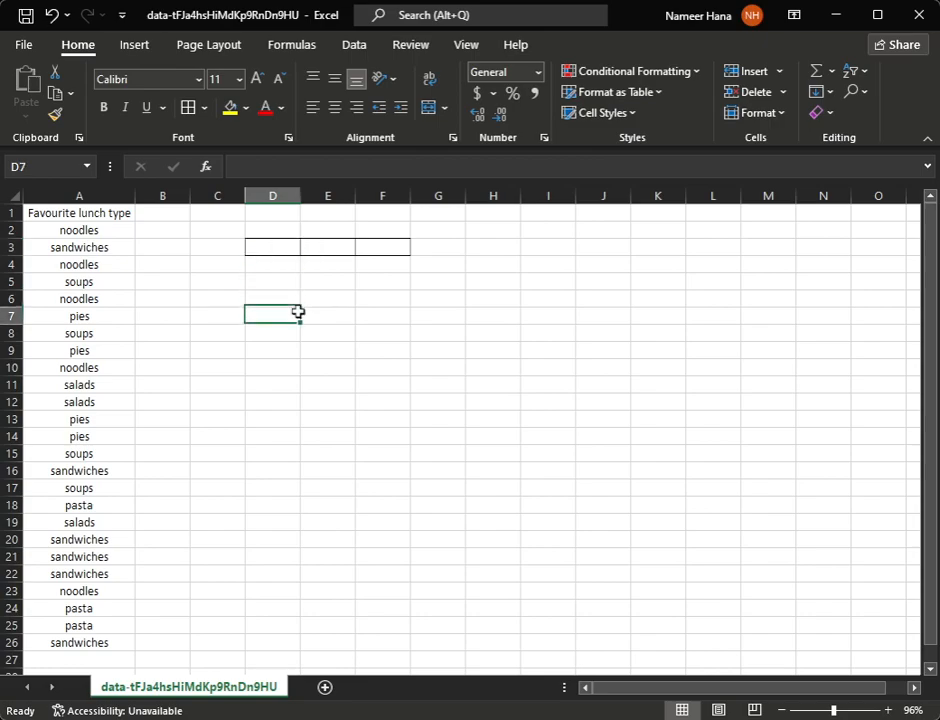
Enter "noodles" in D4 as the first lunch category below the header row.
left_click(276, 263)
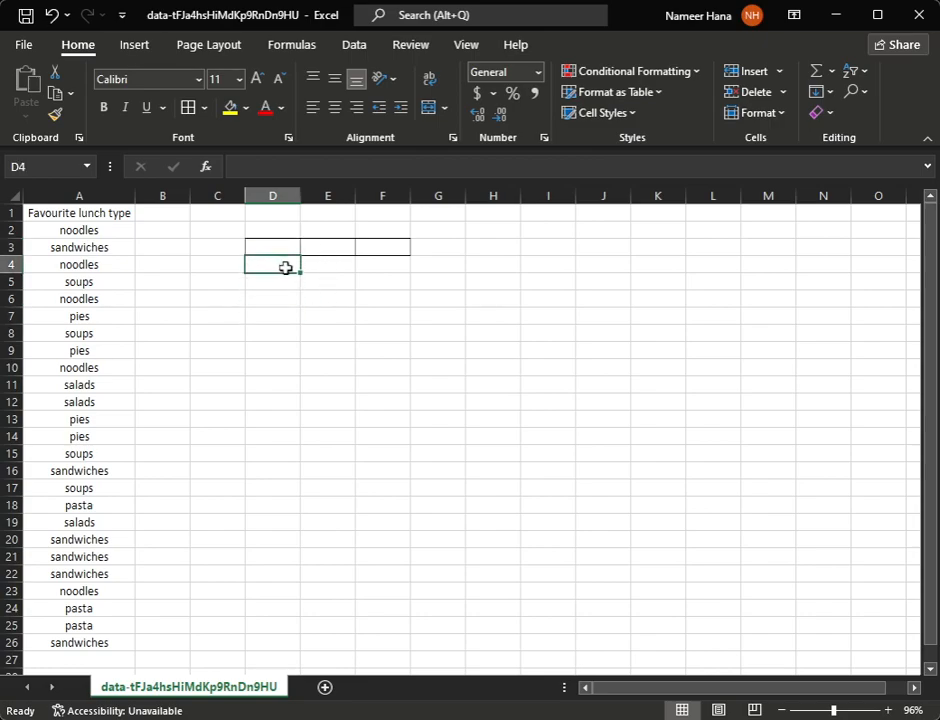
left_click(102, 231)
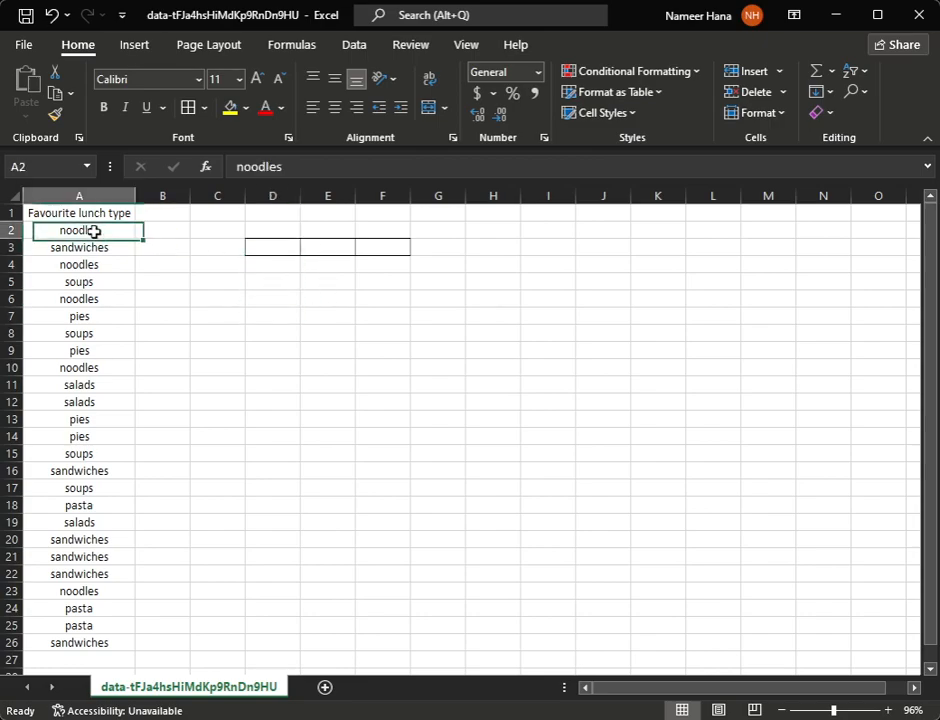
left_click(277, 264)
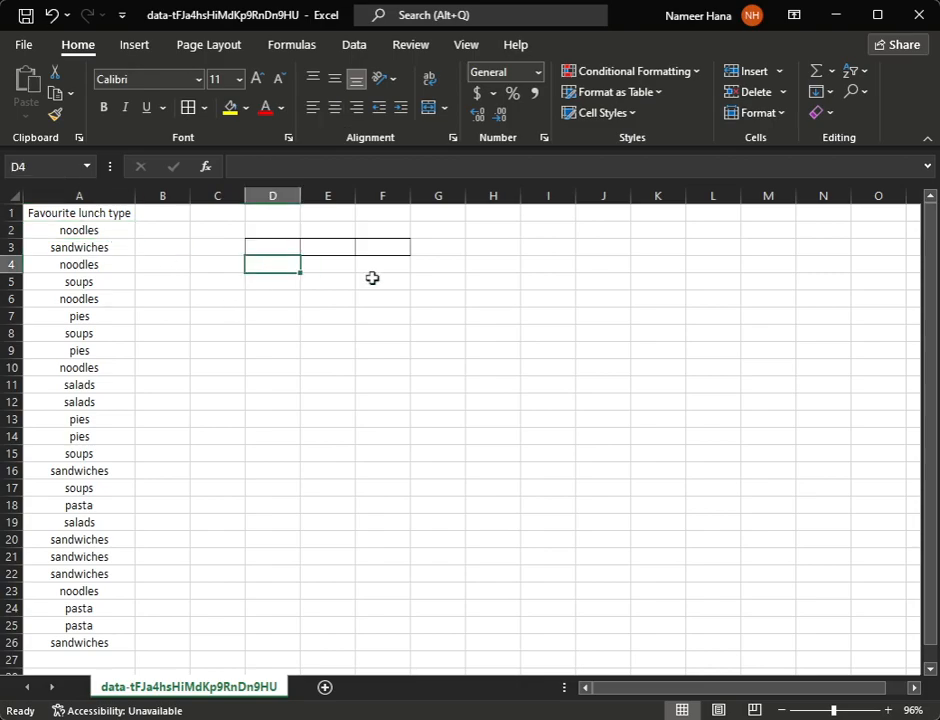
type("noodle")
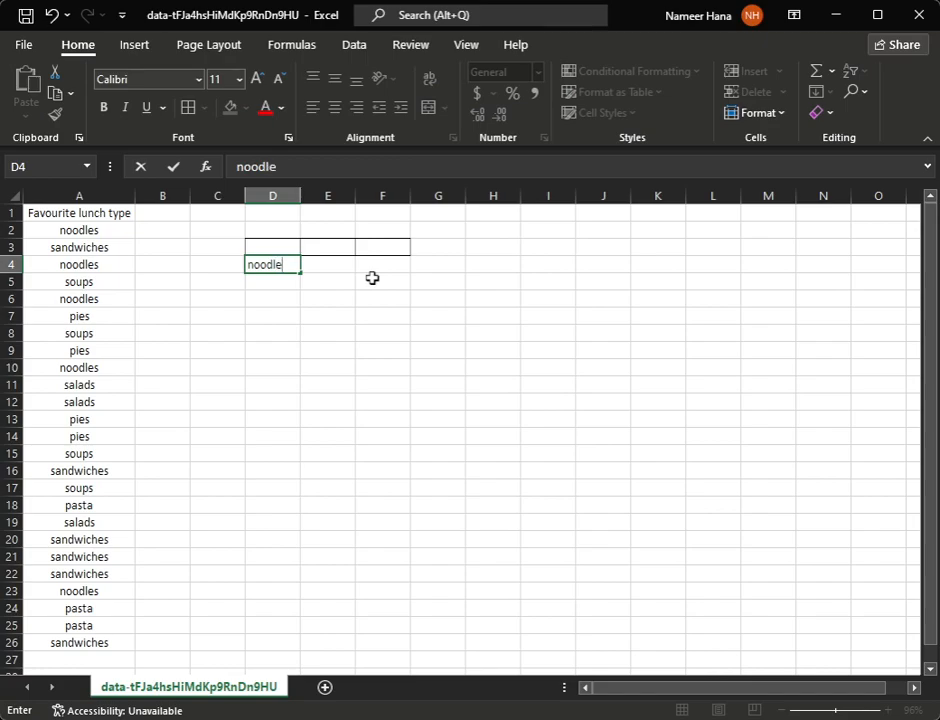
type("s")
left_click(140, 294)
Copy "sandwiches" from A3 into D5 and "soups" from A5 into D6.
left_click(89, 243)
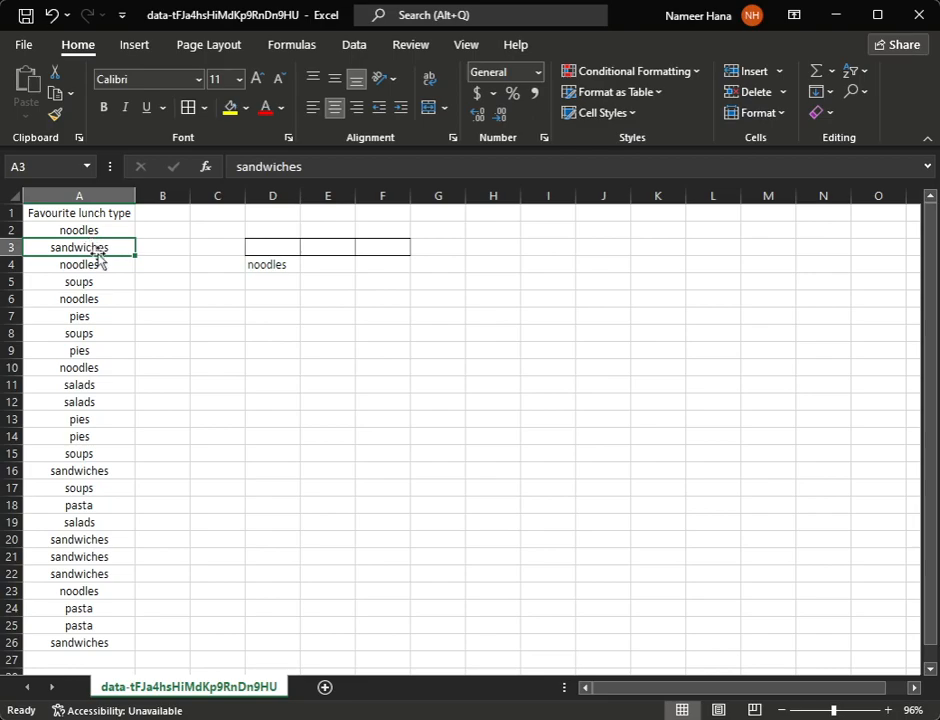
key("ctrl+c")
left_click(260, 277)
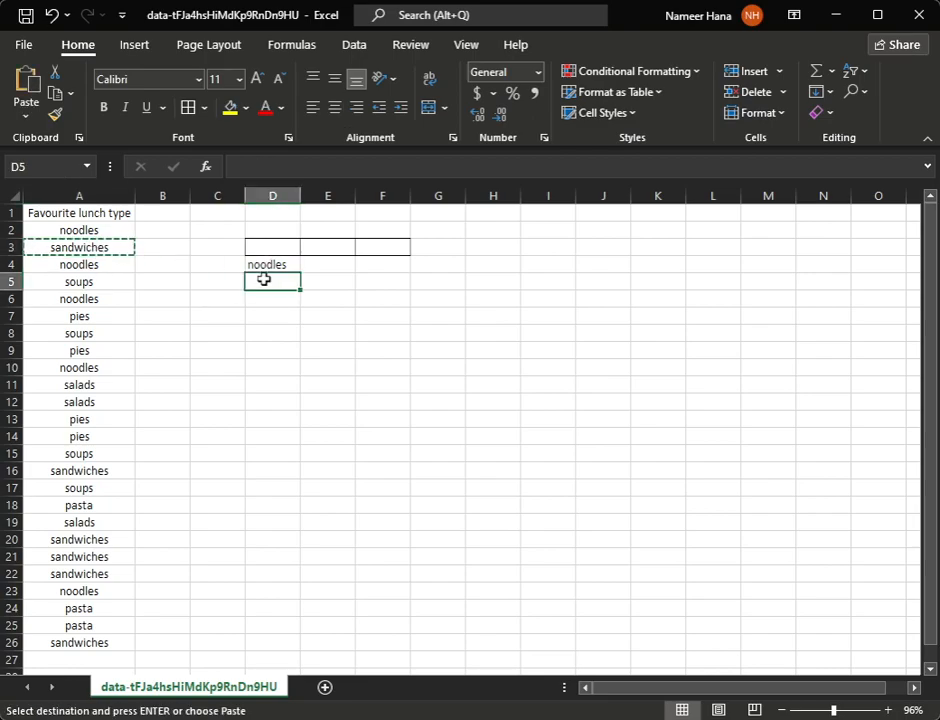
key("ctrl+v")
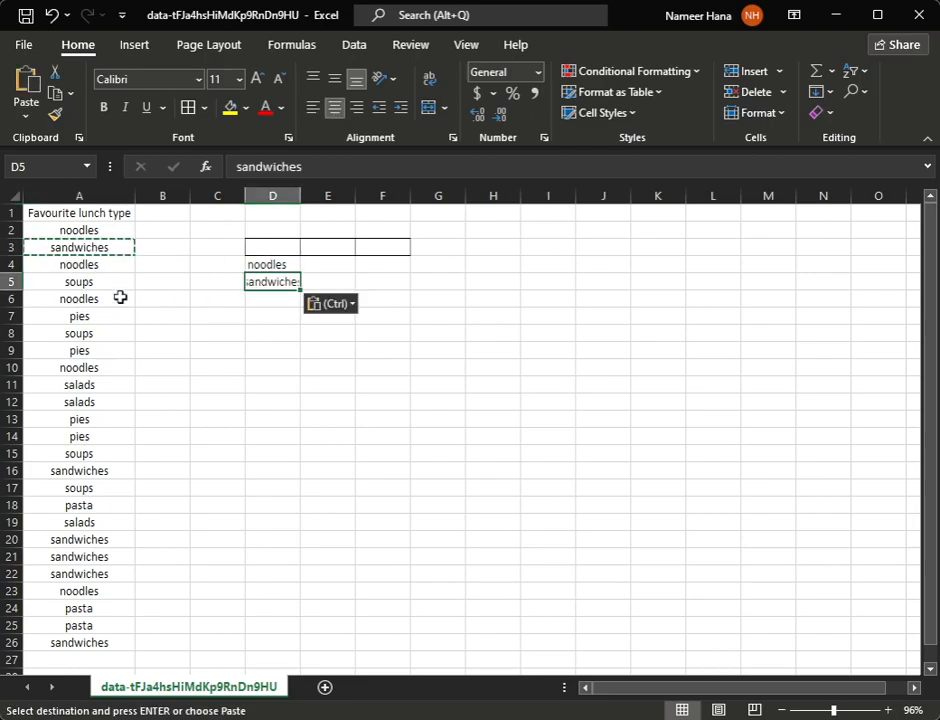
left_click(87, 283)
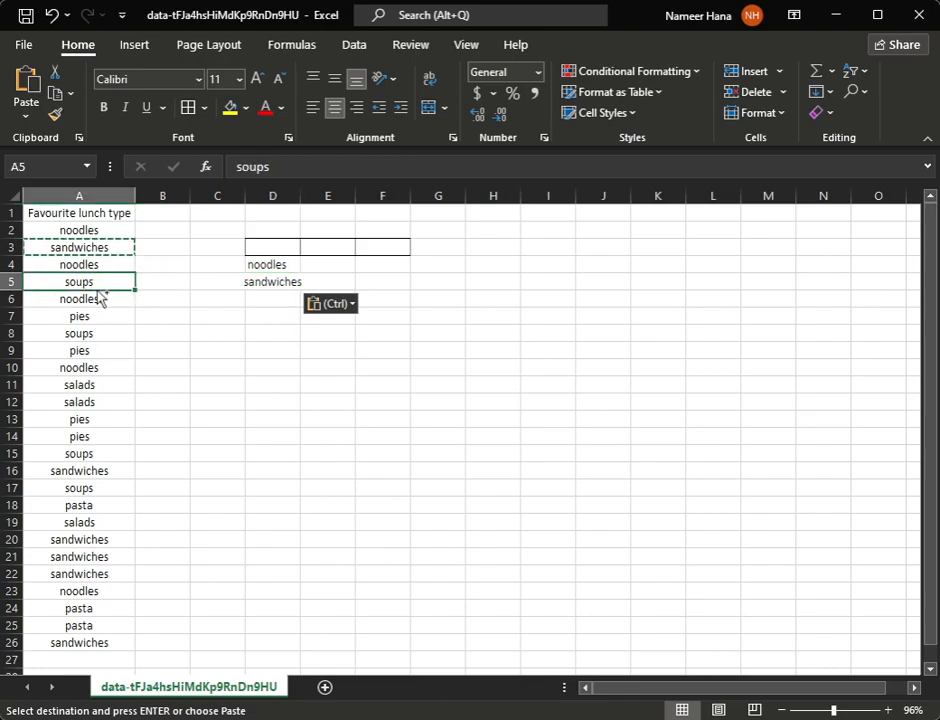
key("ctrl+c")
left_click(285, 300)
key("ctrl+v")
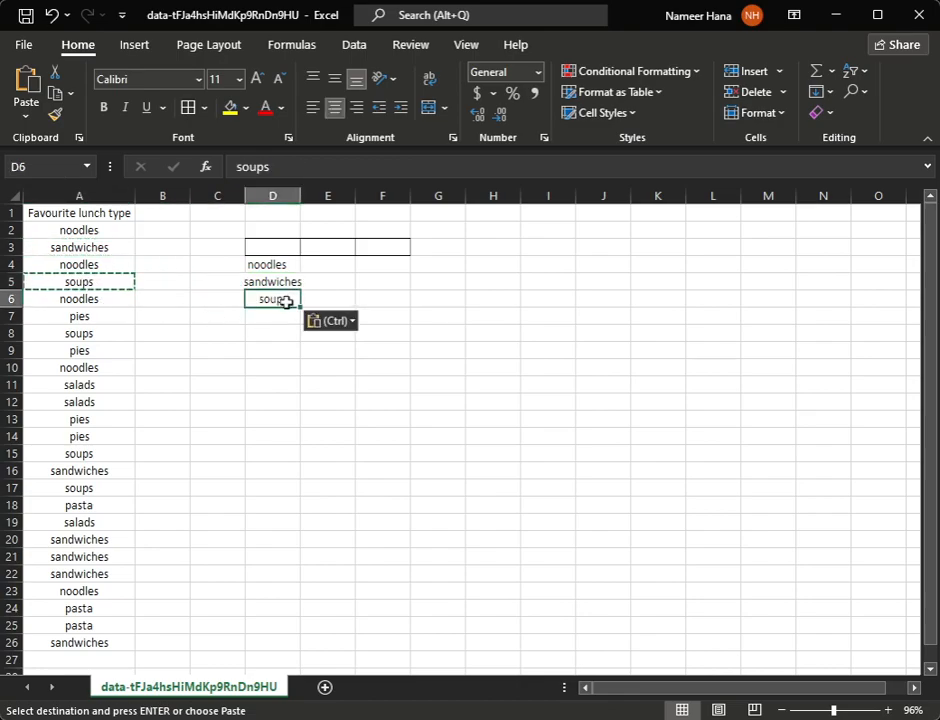
Copy "pies" from A7 into D7 and "salads" from A11 into D8.
left_click(283, 317)
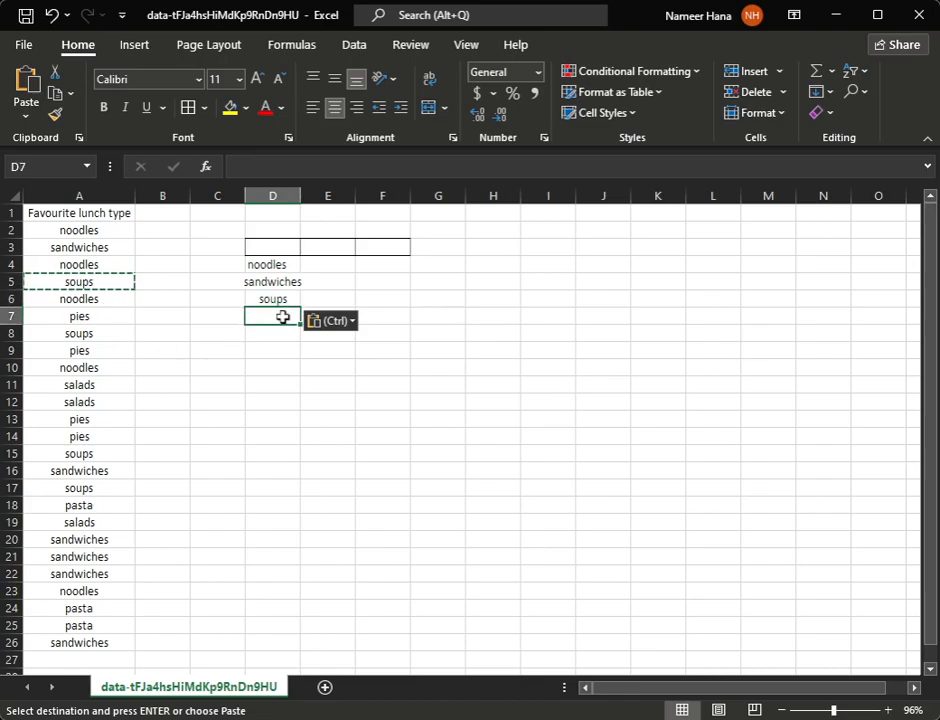
left_click(99, 312)
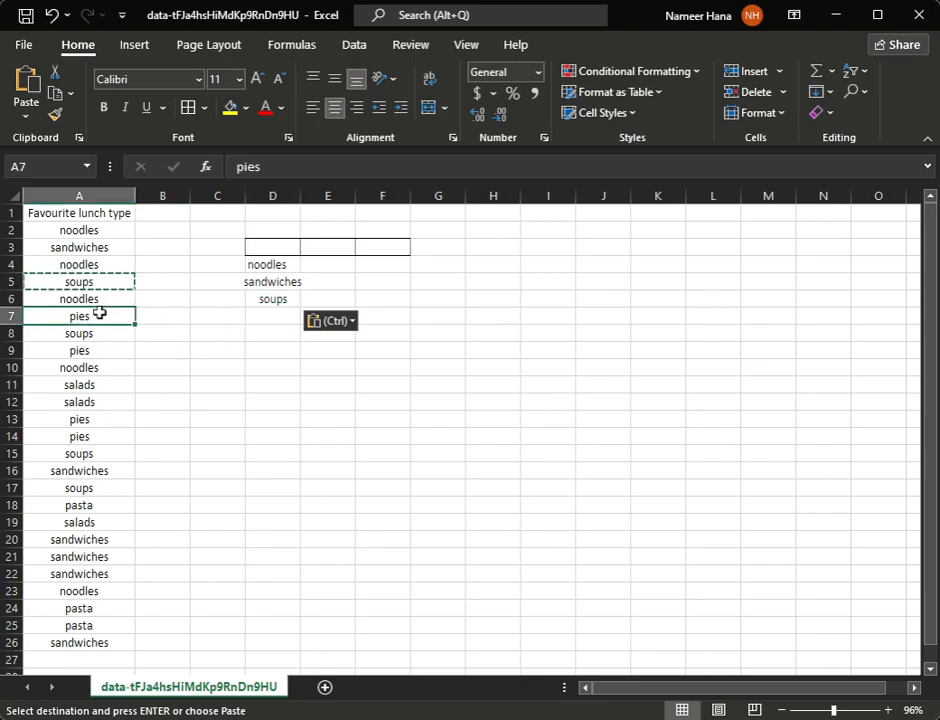
key("ctrl+c")
left_click(280, 318)
key("ctrl+v")
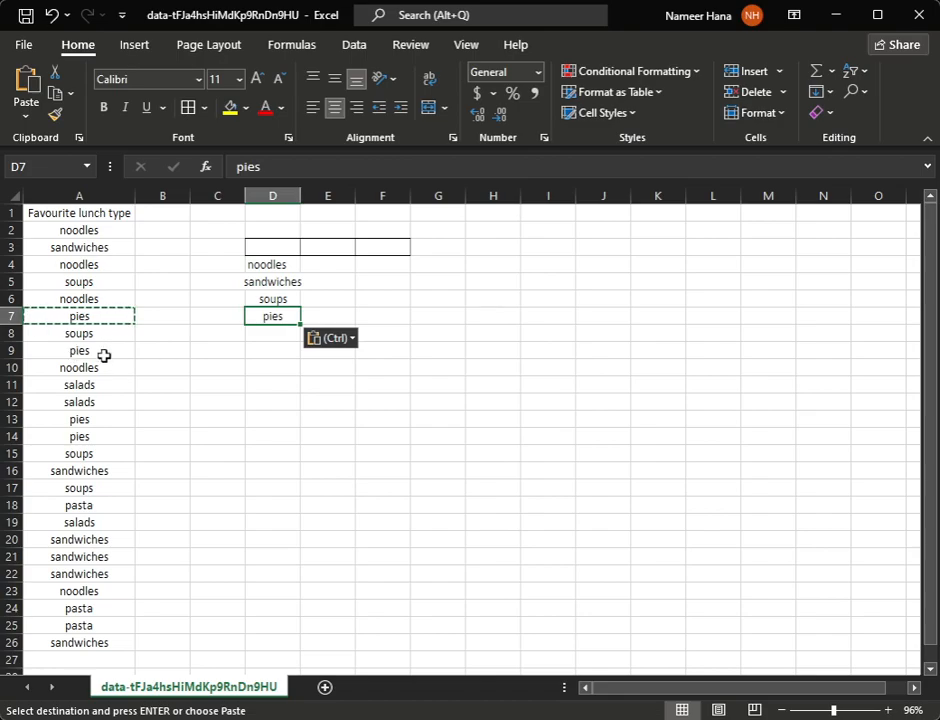
left_click(95, 386)
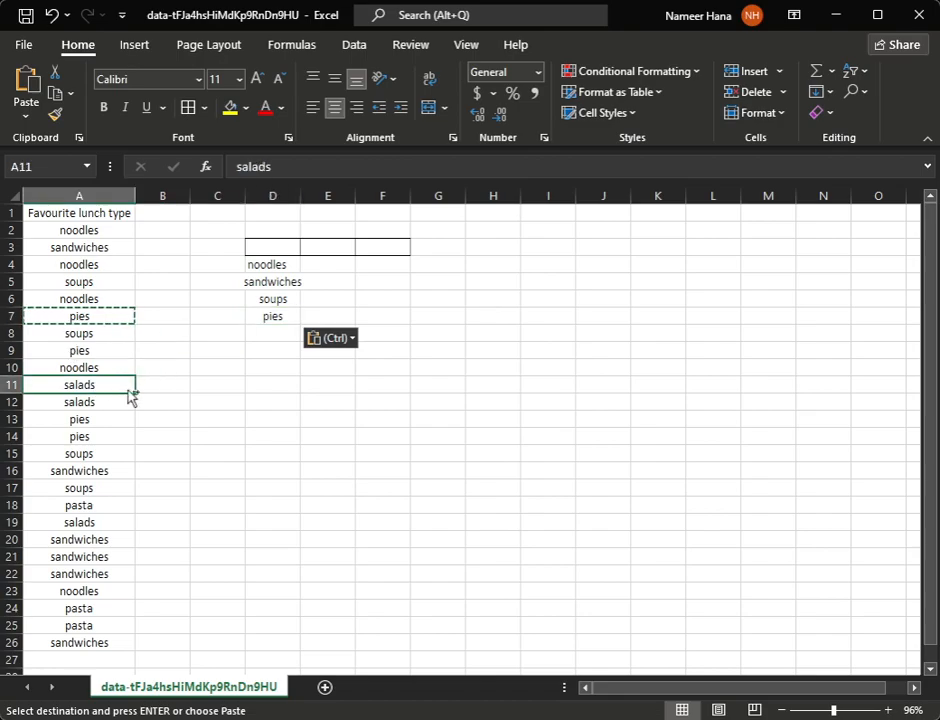
key("ctrl+c")
left_click(260, 332)
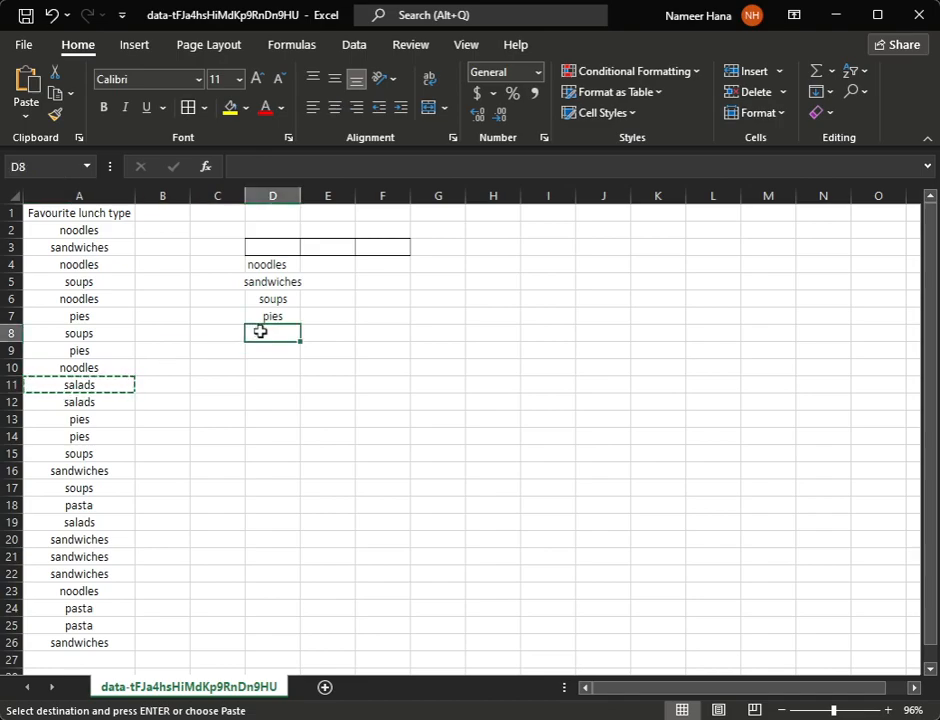
key("ctrl+v")
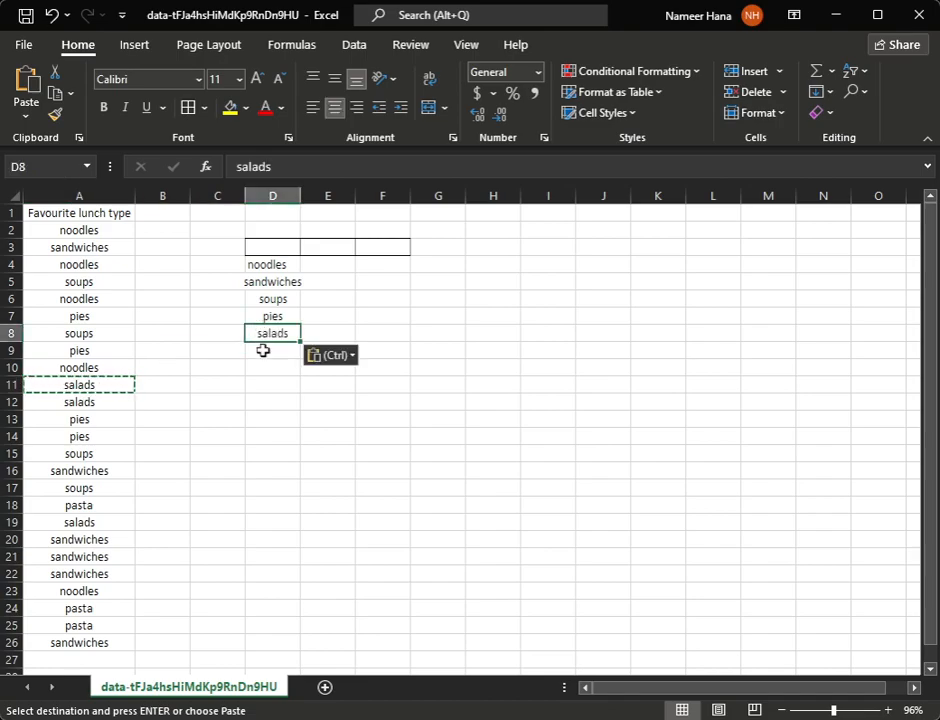
Copy "pasta" from A18 into D9 as the last lunch category.
left_click(97, 506)
key("ctrl+c")
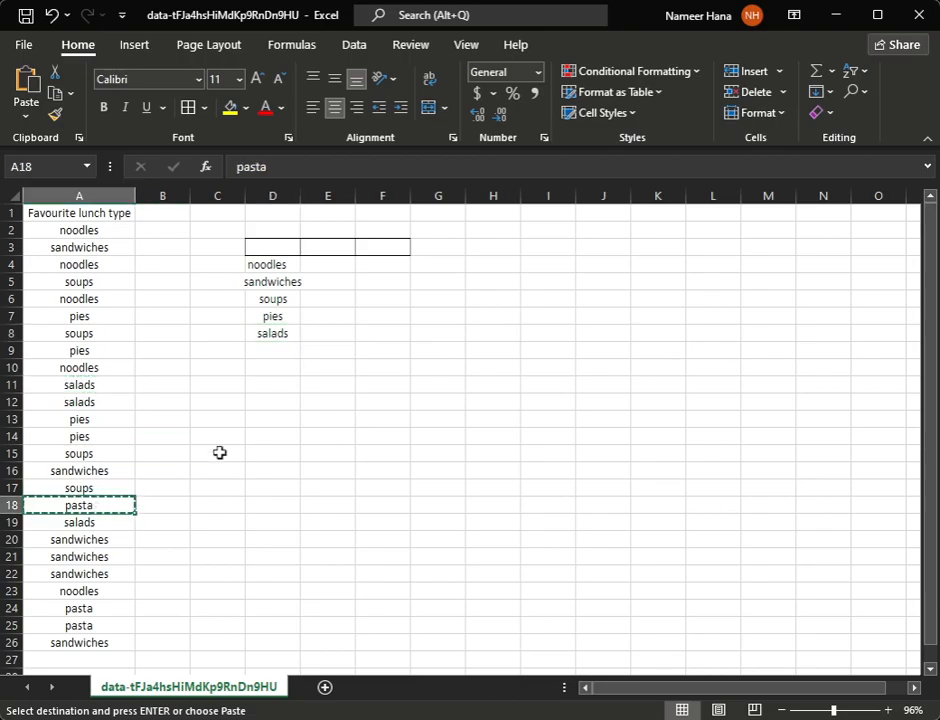
left_click(271, 350)
key("ctrl+v")
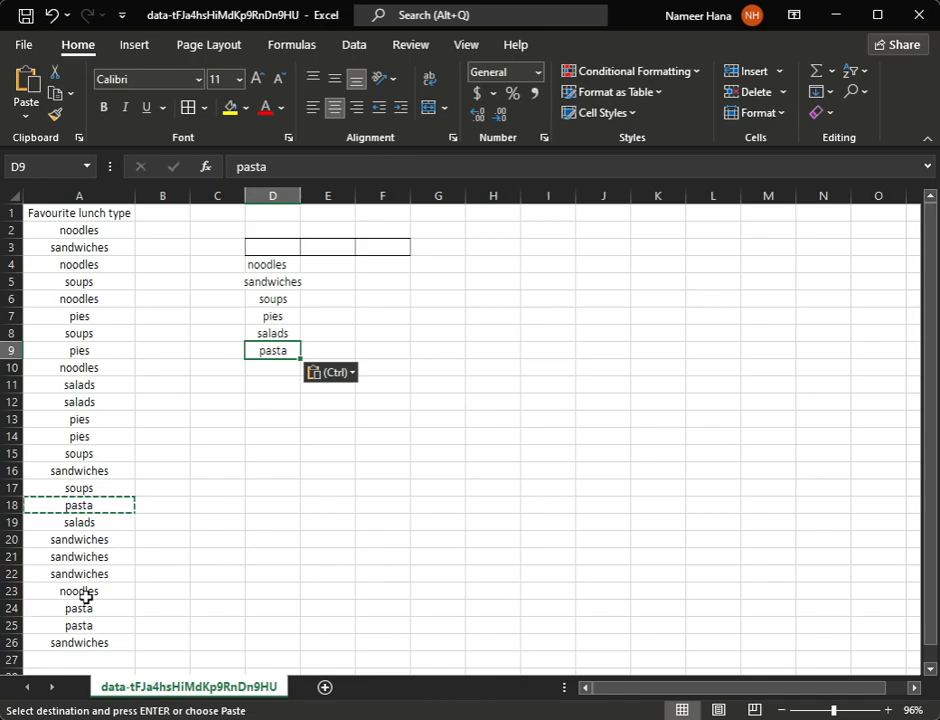
Widen column D enough to fit "sandwiches" and centre the column's contents horizontally.
left_click(321, 296)
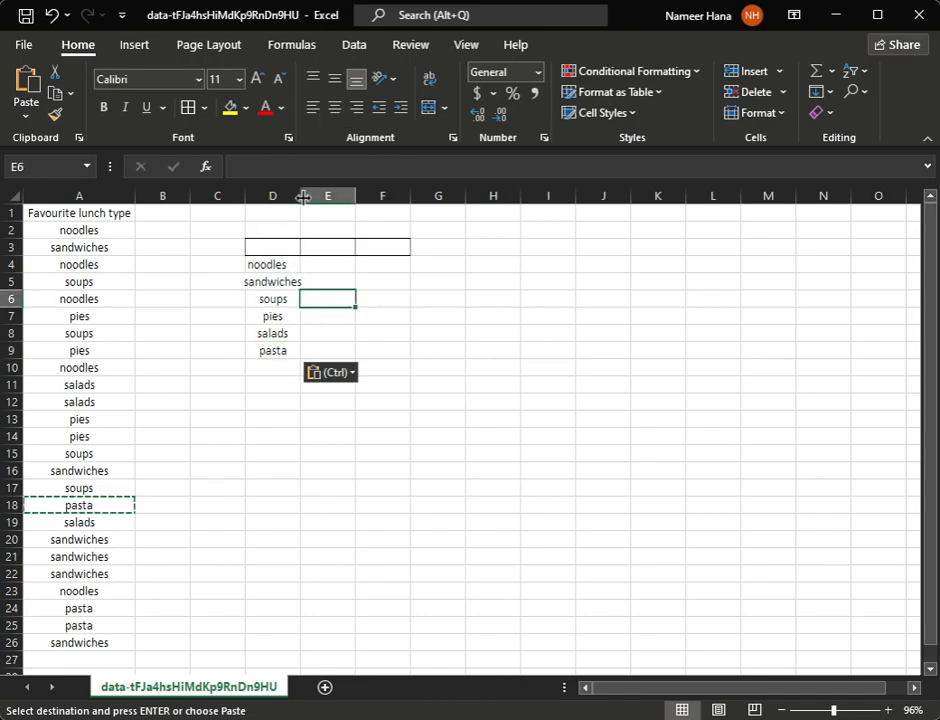
left_click_drag(292, 197, 317, 195)
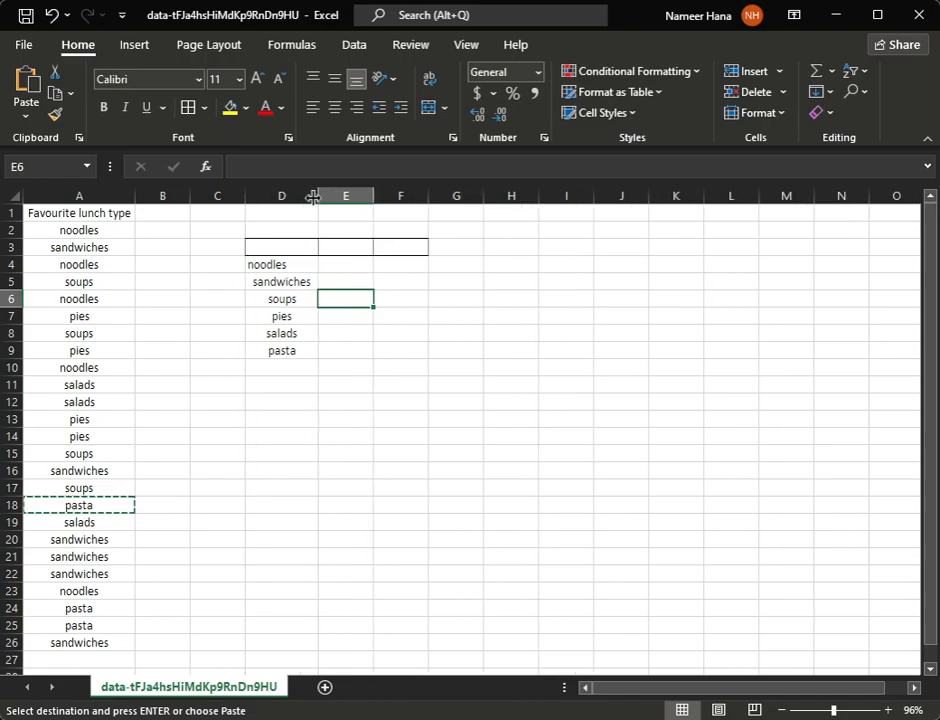
left_click(281, 195)
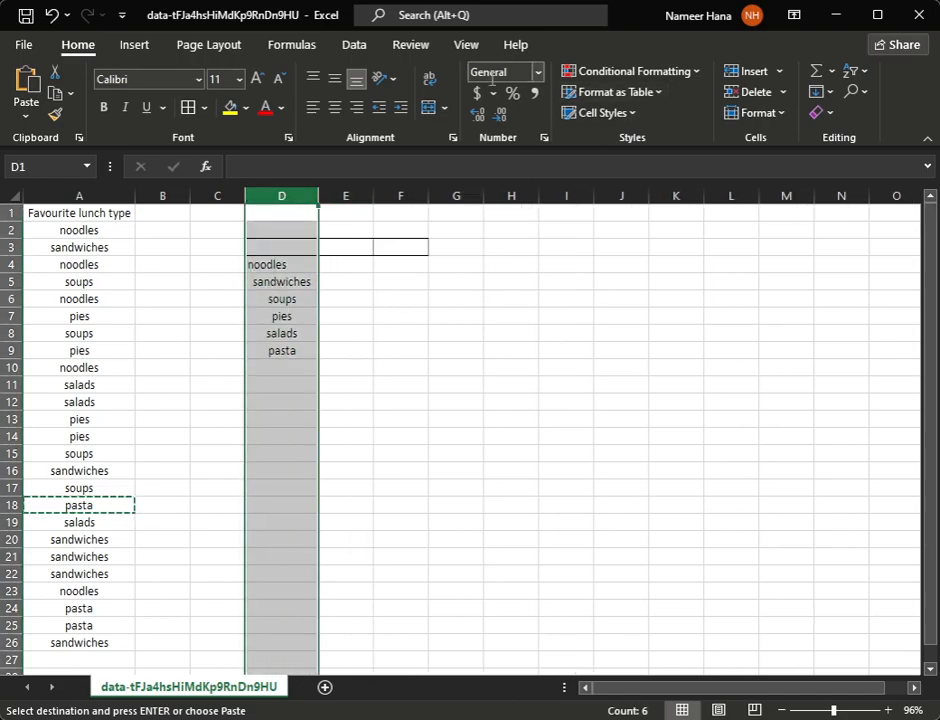
left_click(335, 107)
left_click(400, 333)
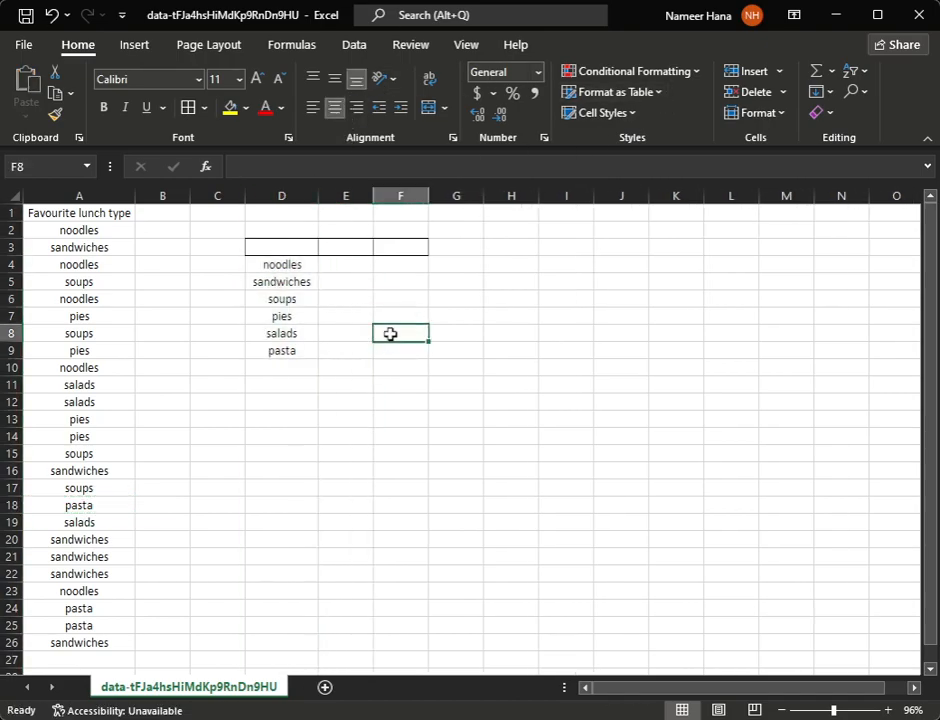
Widen column D further and enter the header "Favourite luch type" in D3.
left_click(279, 247)
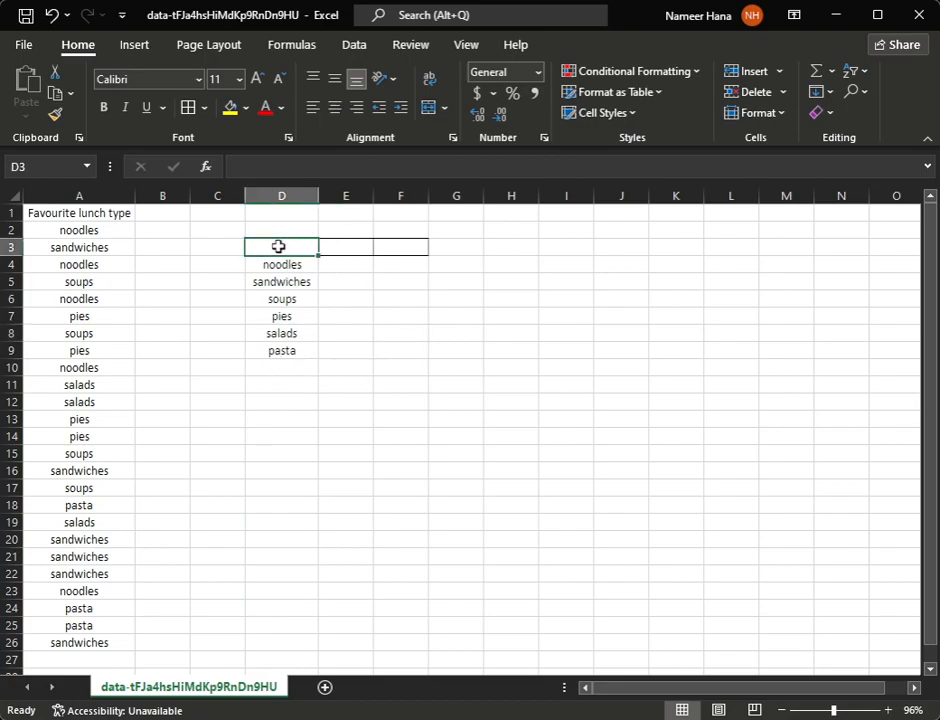
left_click_drag(319, 183, 357, 195)
double_click(297, 248)
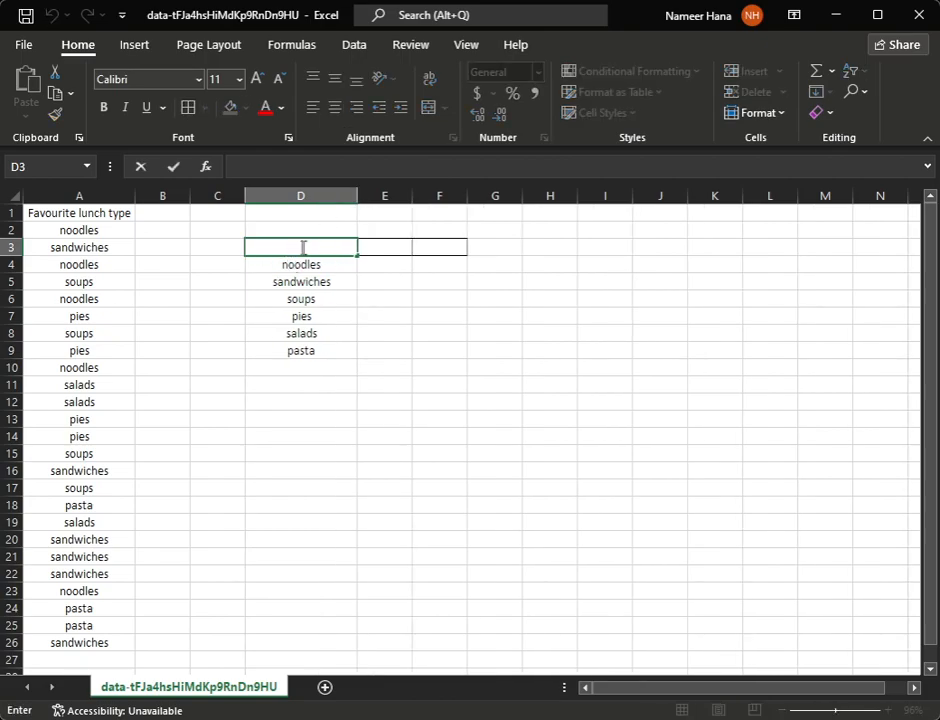
type("Favourite")
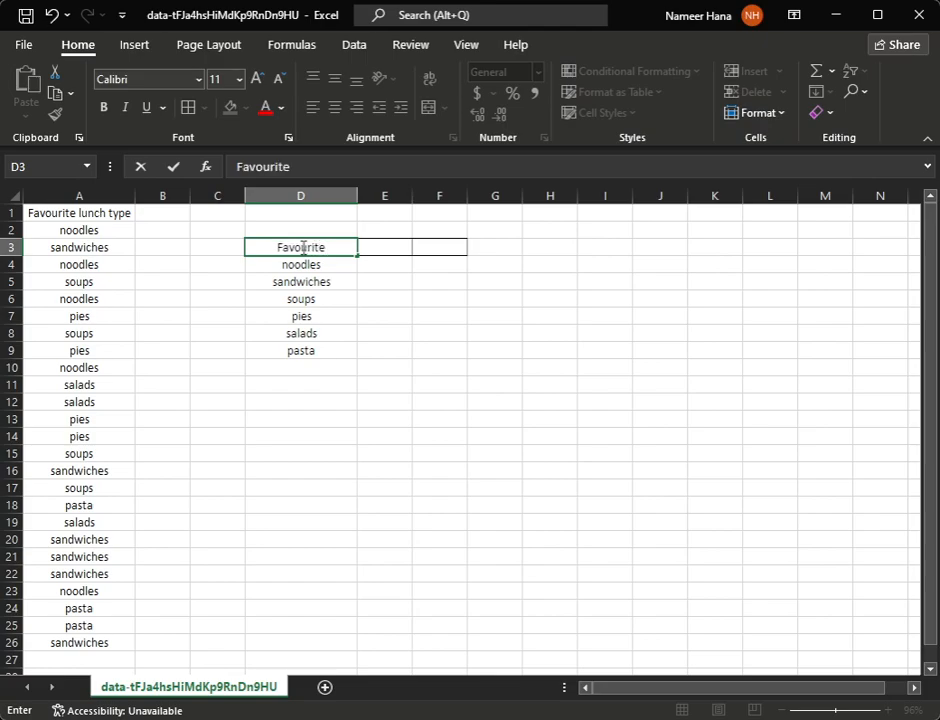
type(" luch")
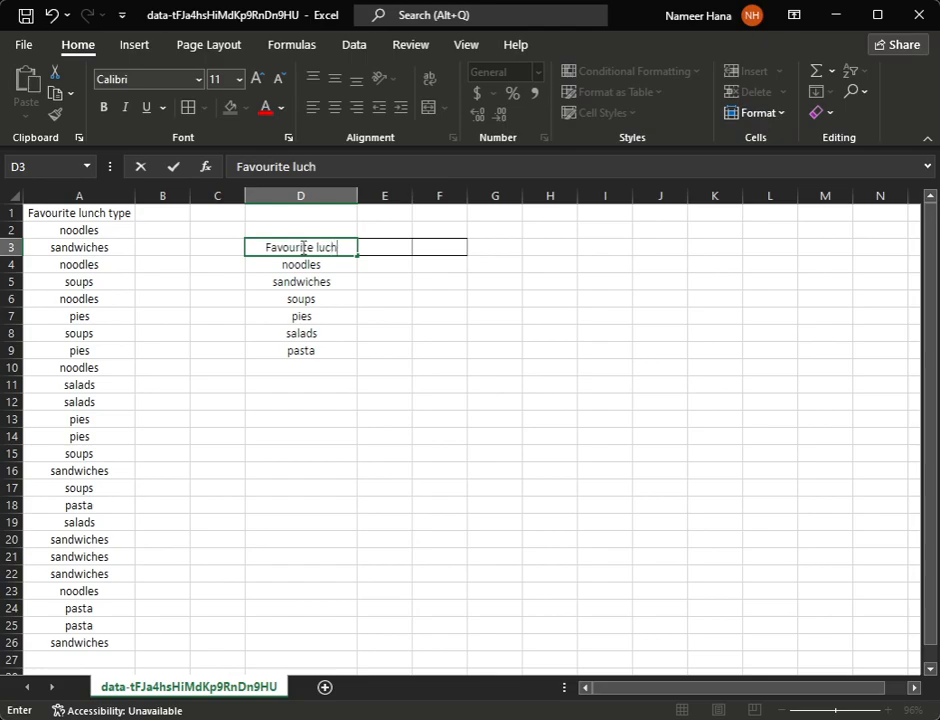
type(" type")
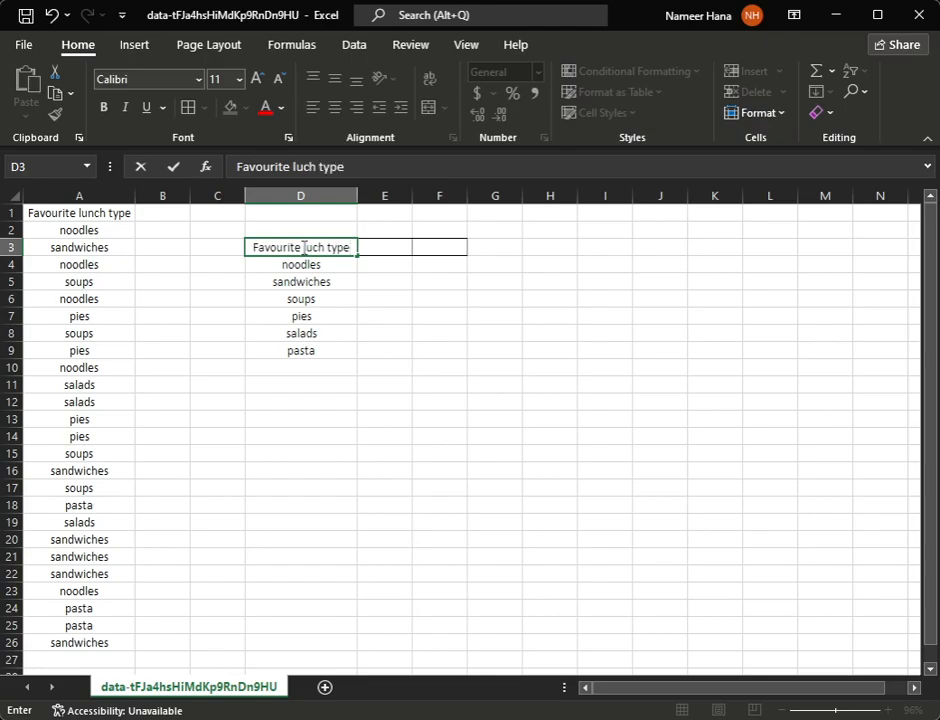
left_click(365, 382)
Enter the headers "Tally" in E3 and "Frequency" in F3.
left_click(380, 246)
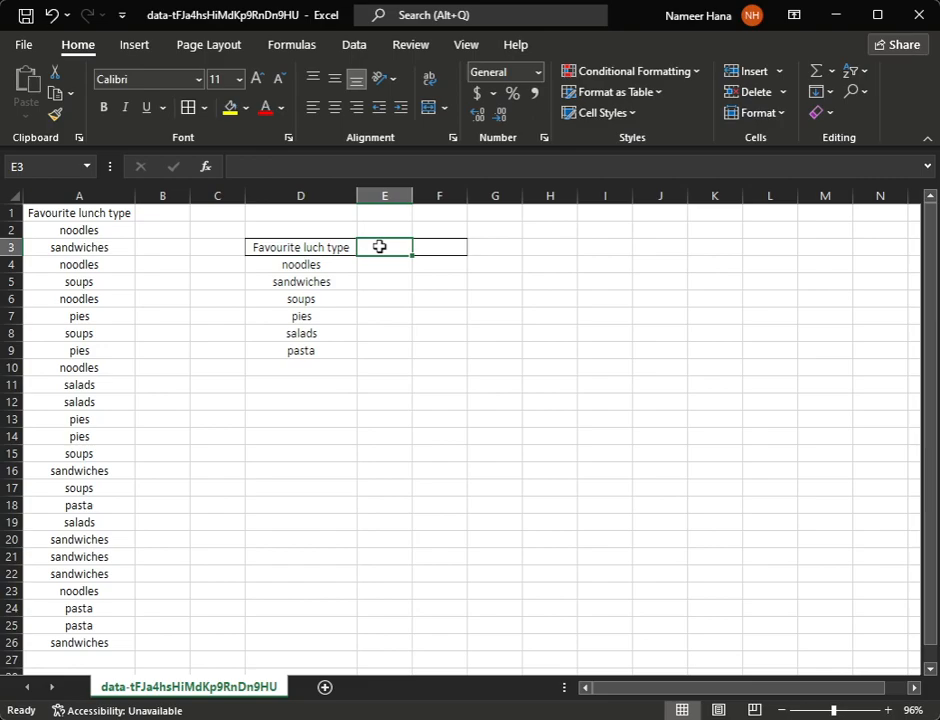
type("T")
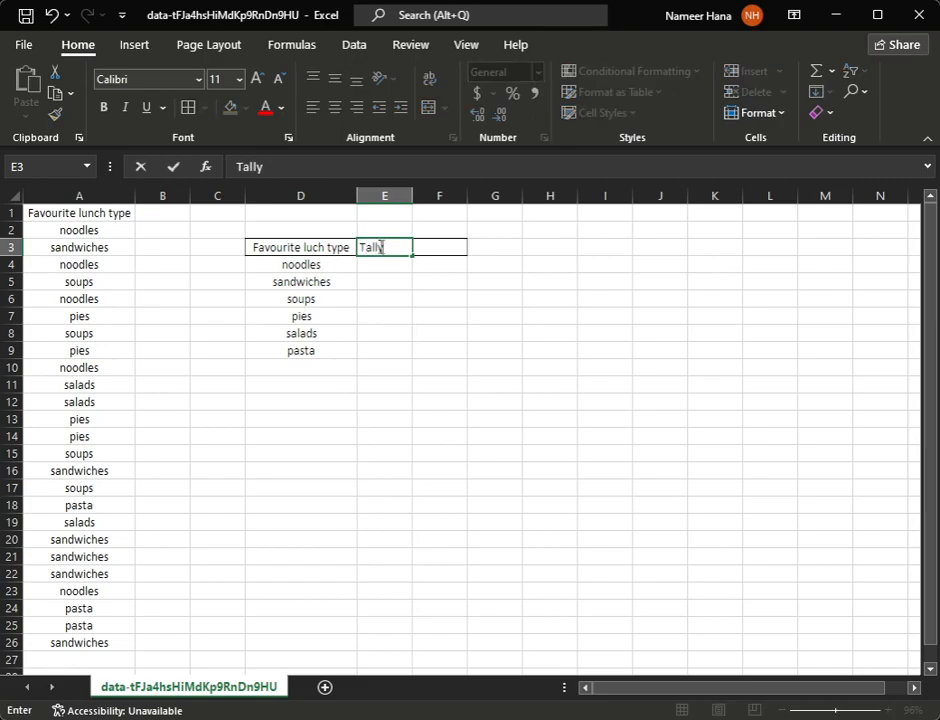
type("ally")
left_click(430, 247)
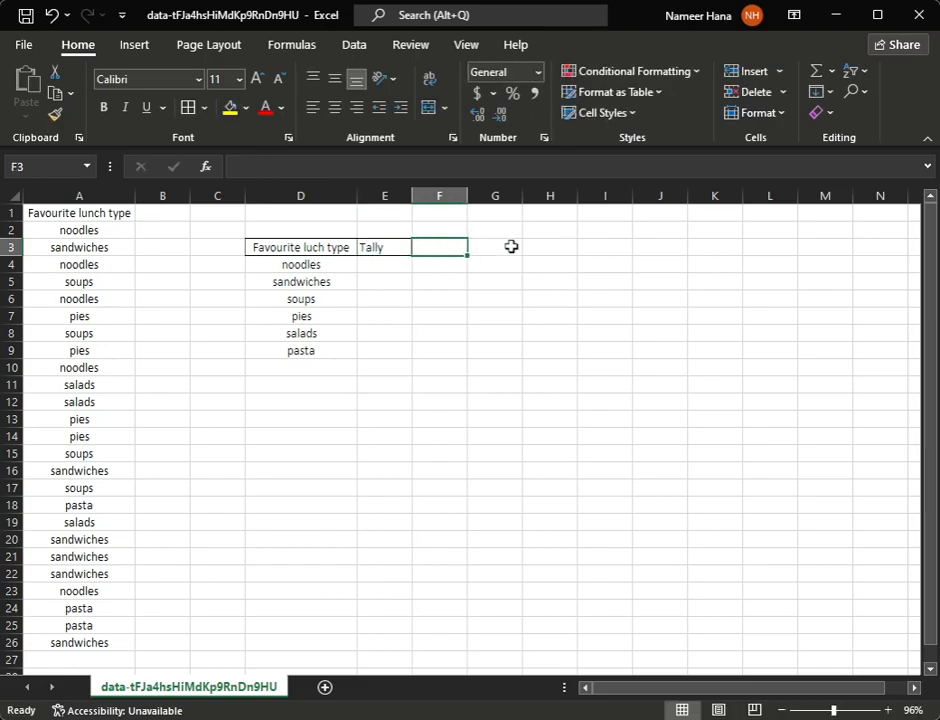
type("Fre")
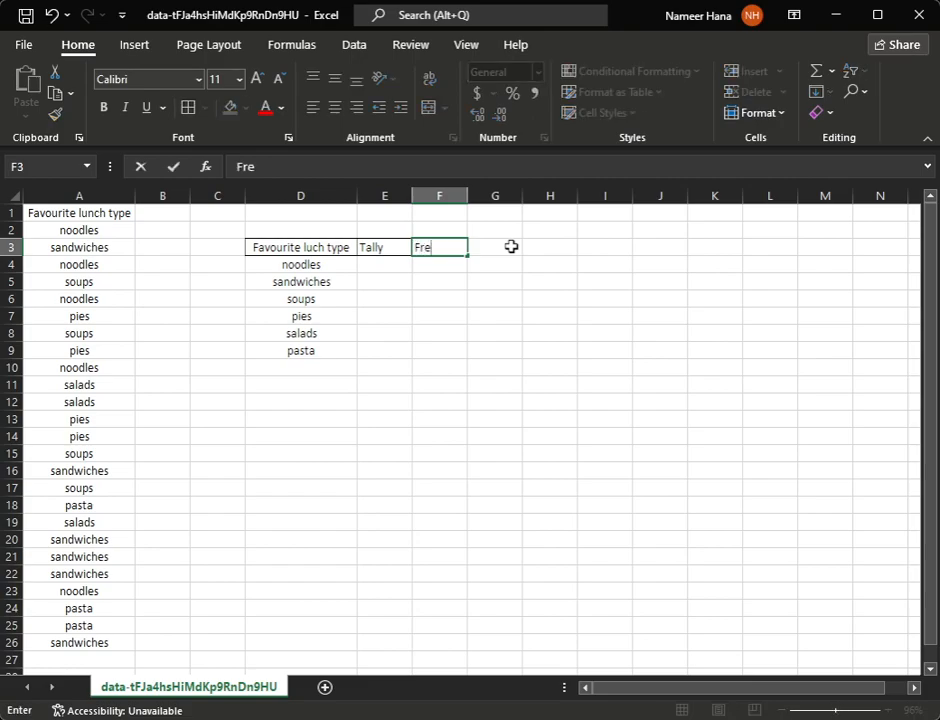
type("quency")
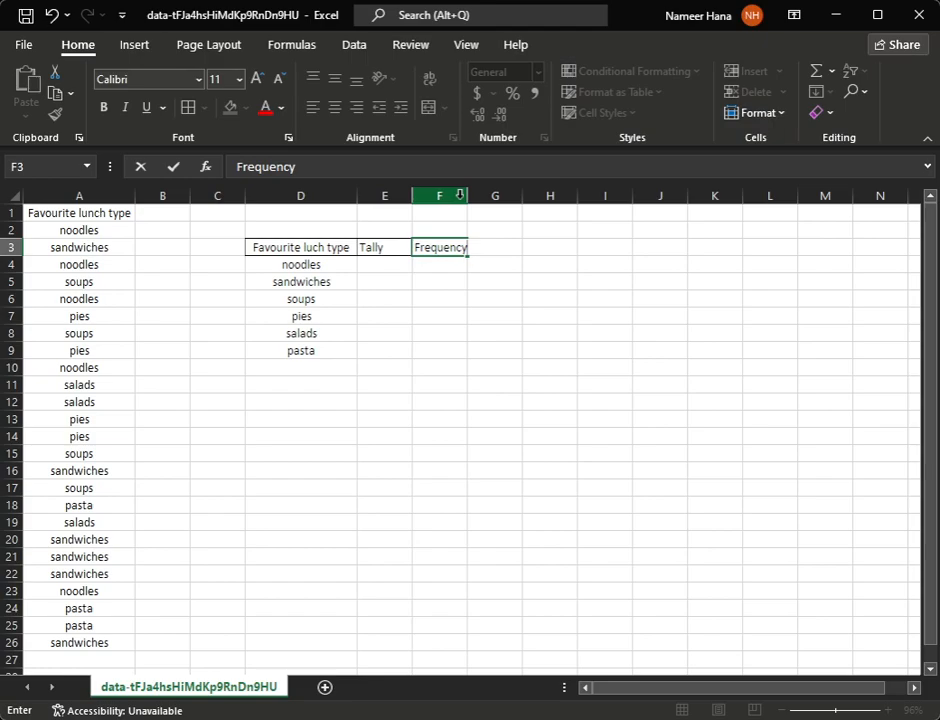
Widen column F to fit its header and correct the header in D3 to "Favourite lunch type".
left_click(464, 262)
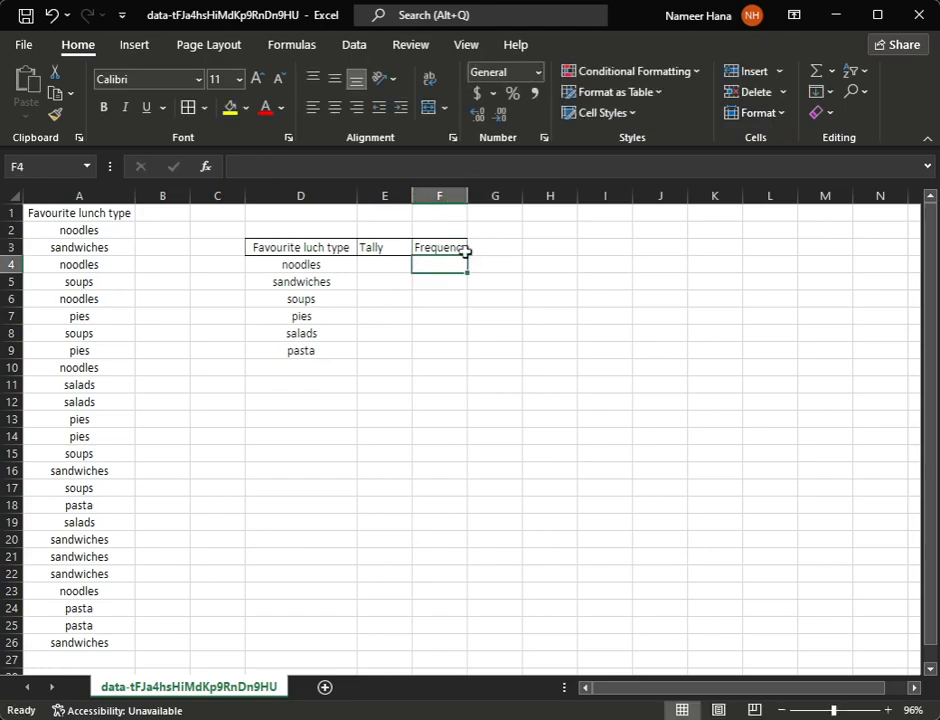
left_click_drag(466, 194, 493, 192)
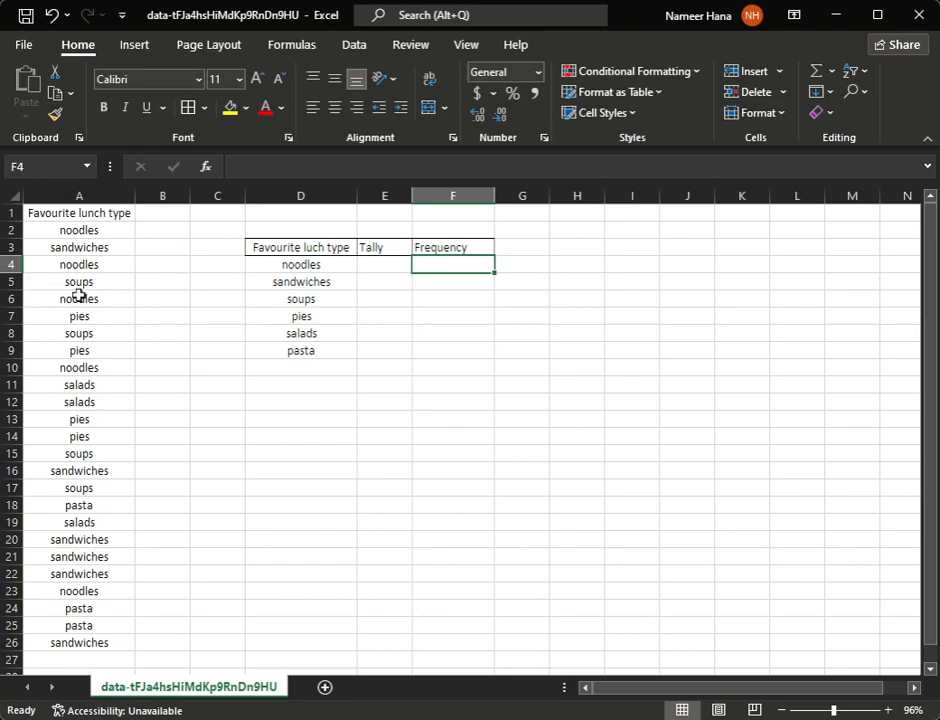
left_click(311, 245)
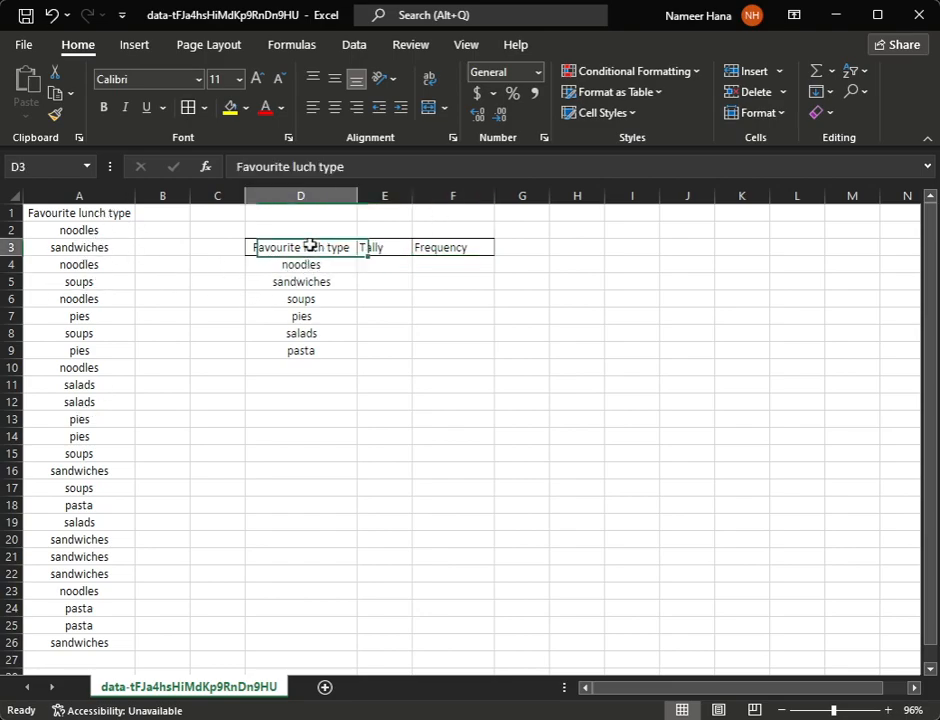
double_click(311, 246)
type("n")
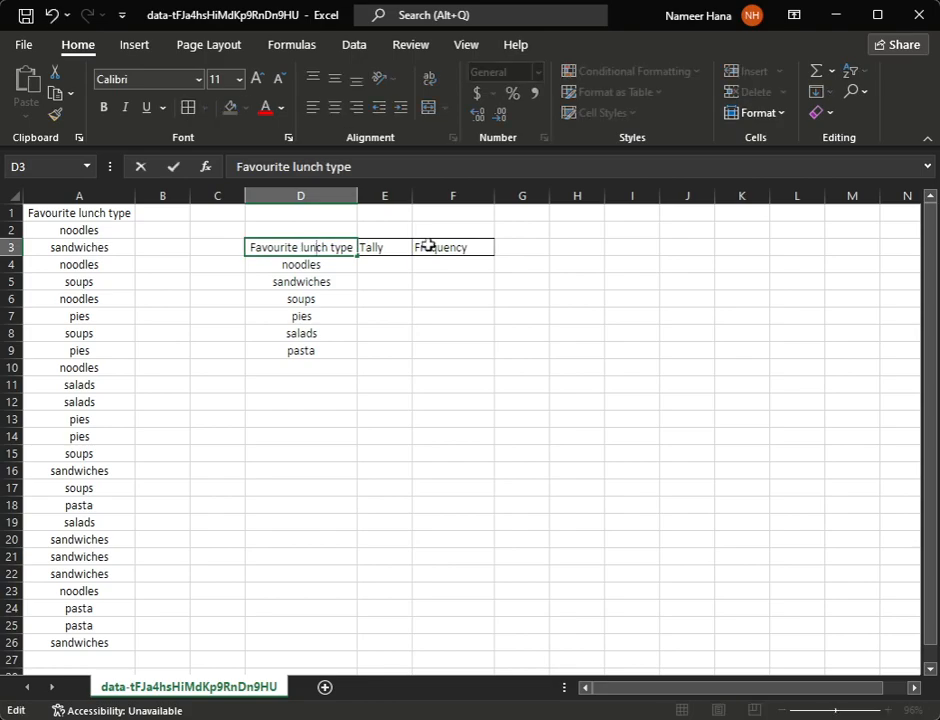
left_click(434, 382)
Centre the contents of columns E and F horizontally.
left_click_drag(379, 195, 436, 195)
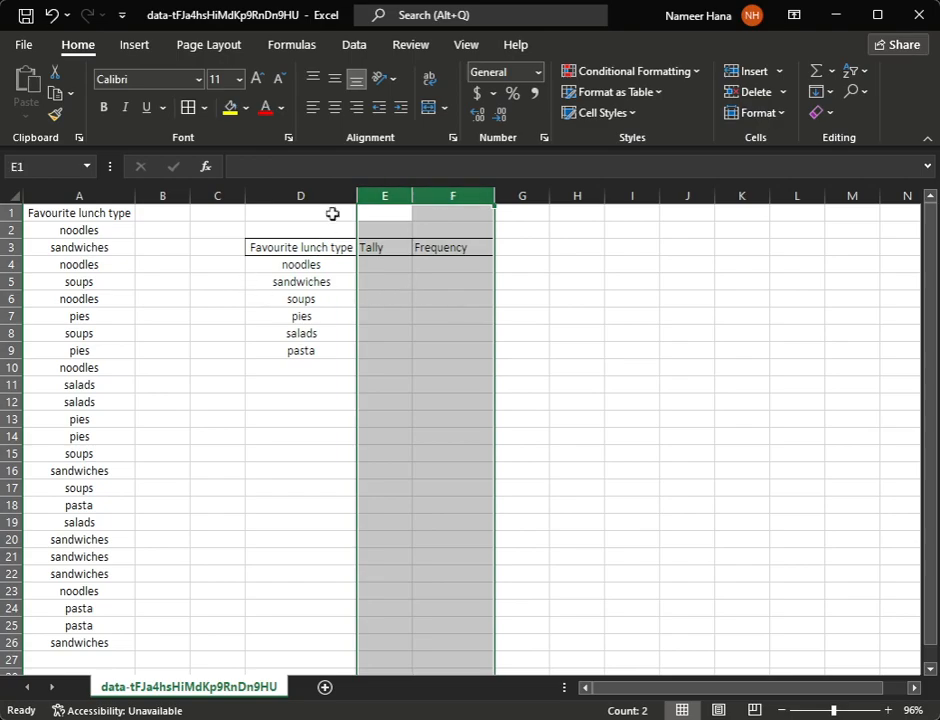
left_click(336, 112)
left_click(475, 367)
Apply borders to all the cells in D4:F9 to match the header row.
mouse_move(252, 260)
left_mouse_down()
mouse_move(456, 329)
mouse_move(472, 350)
left_mouse_up()
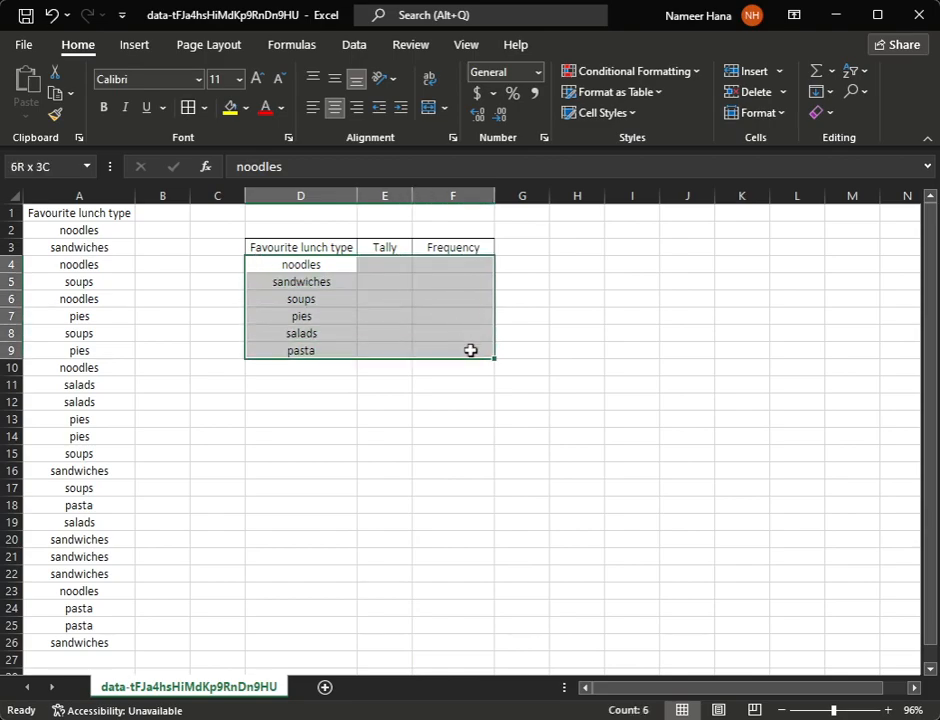
left_click(188, 107)
left_click(420, 434)
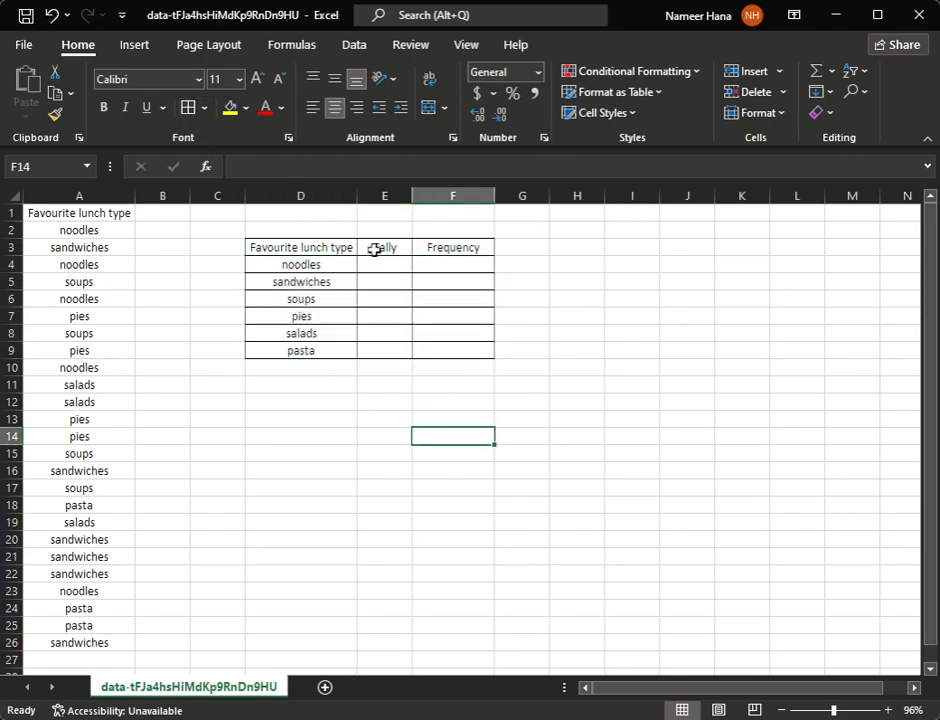
Widen the Tally column E to leave more room for tally marks.
left_click(368, 276)
left_click(373, 262)
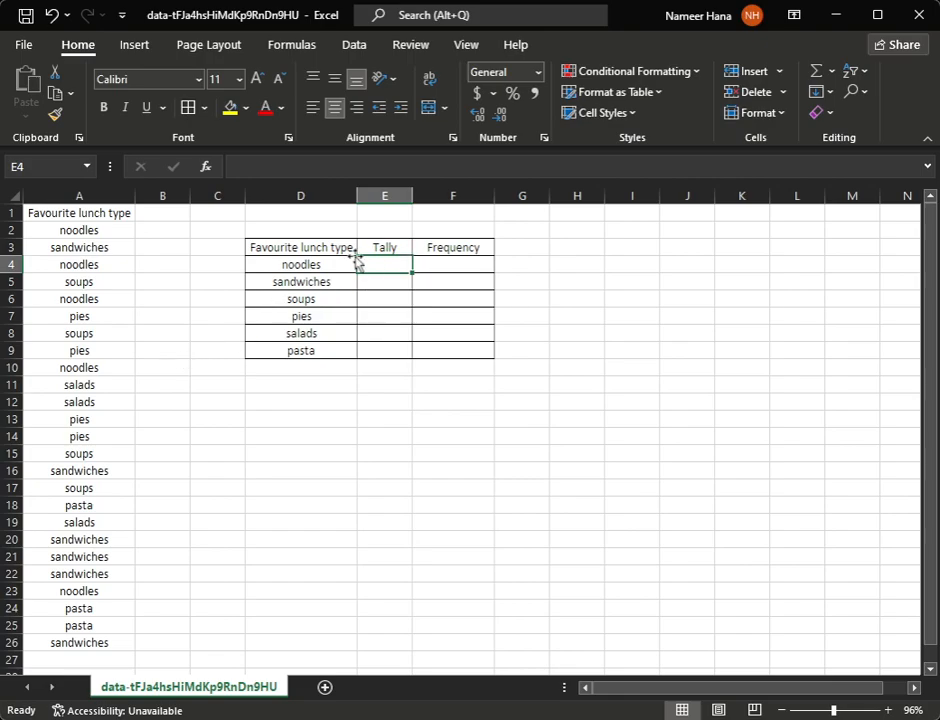
left_click_drag(411, 195, 447, 195)
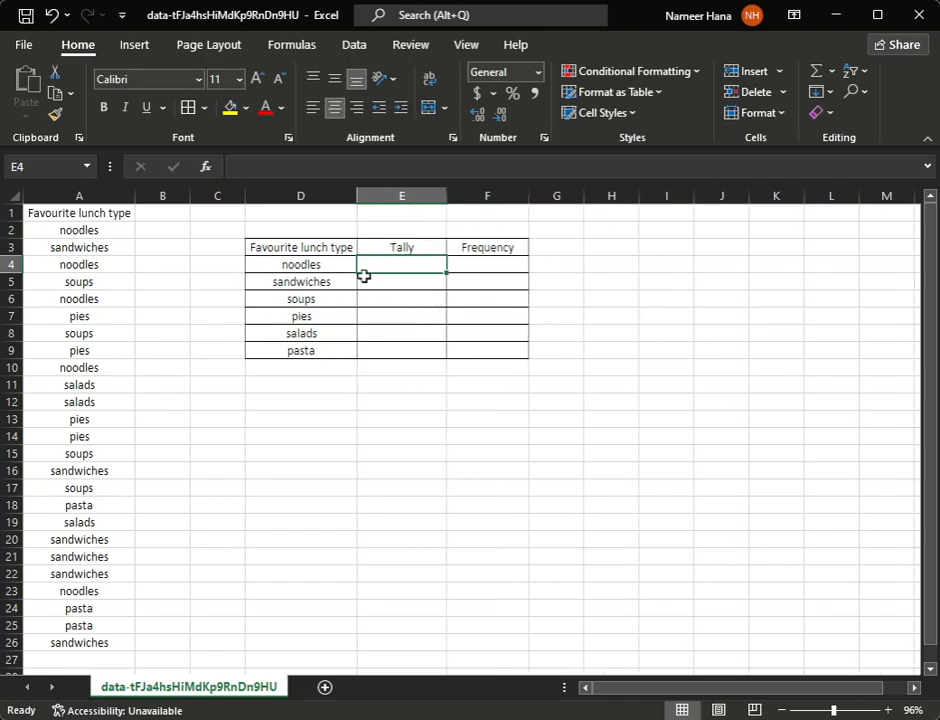
Count the noodles entries in column A and enter the tally "IIIII" in E4 and the frequency 5 in F4.
left_click(92, 230)
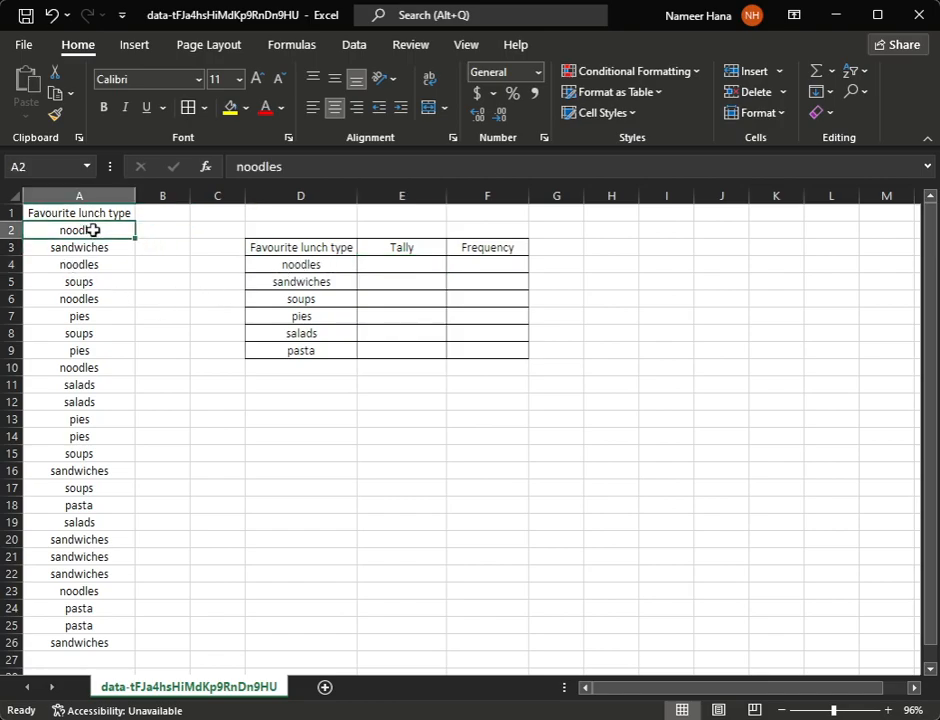
left_click(105, 266)
left_click(102, 299)
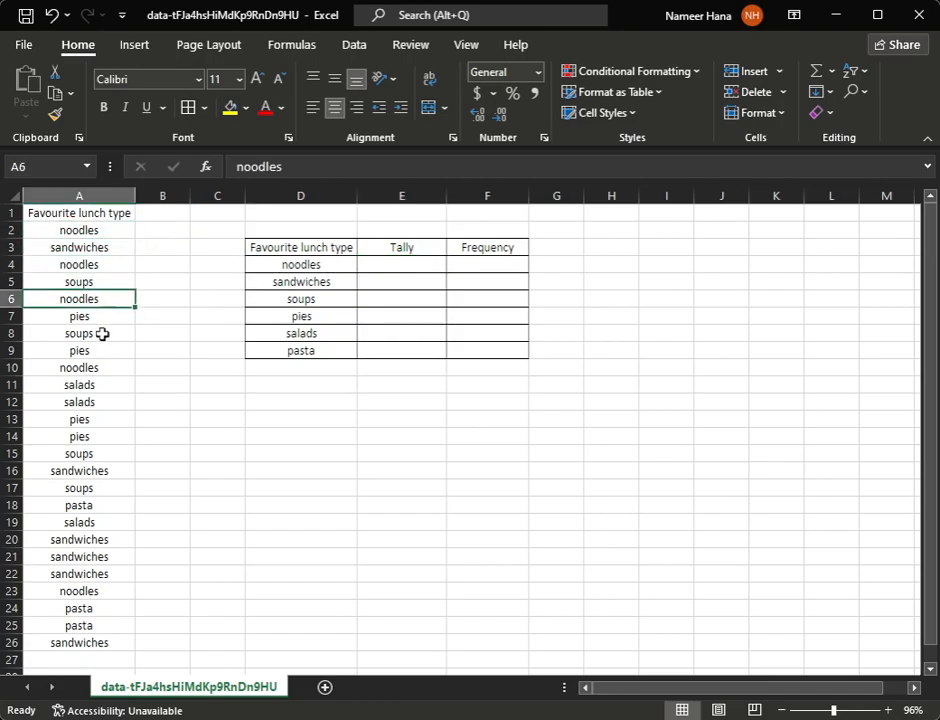
left_click(105, 369)
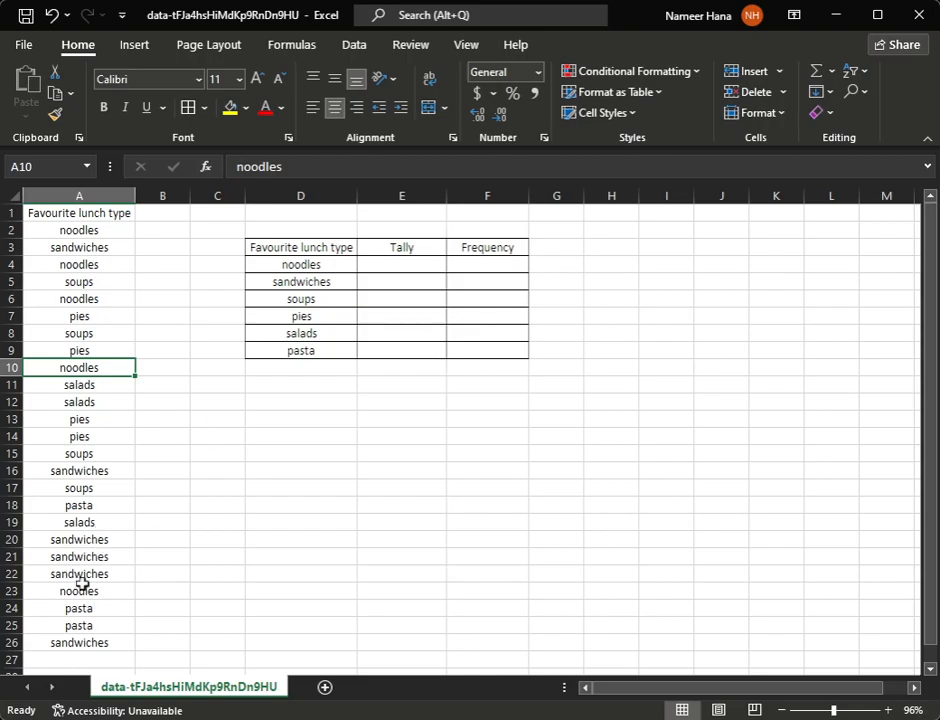
left_click(94, 591)
left_click(405, 269)
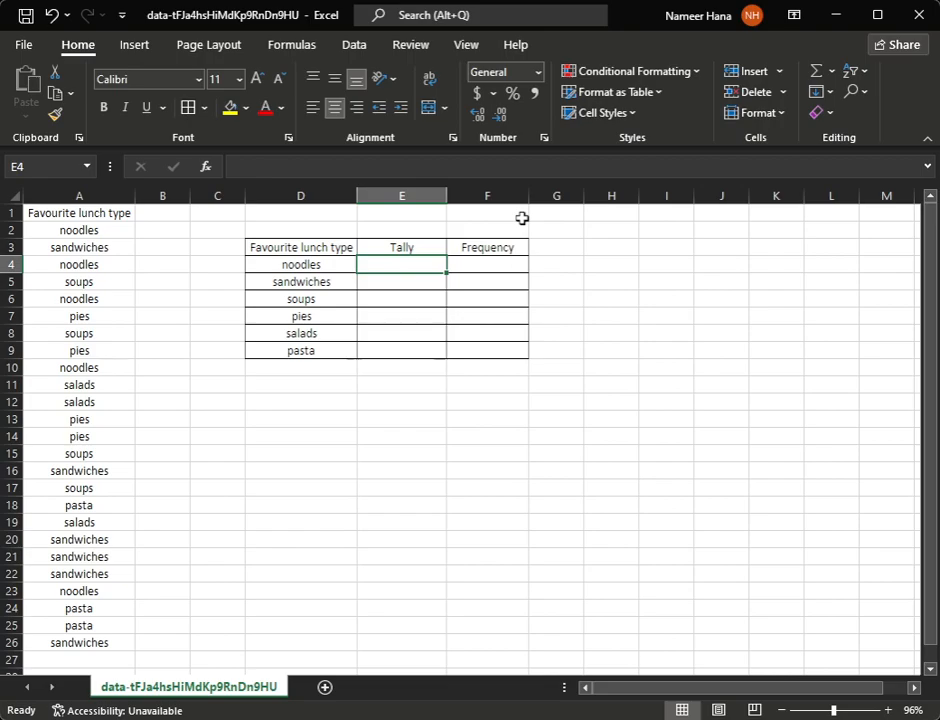
type("i")
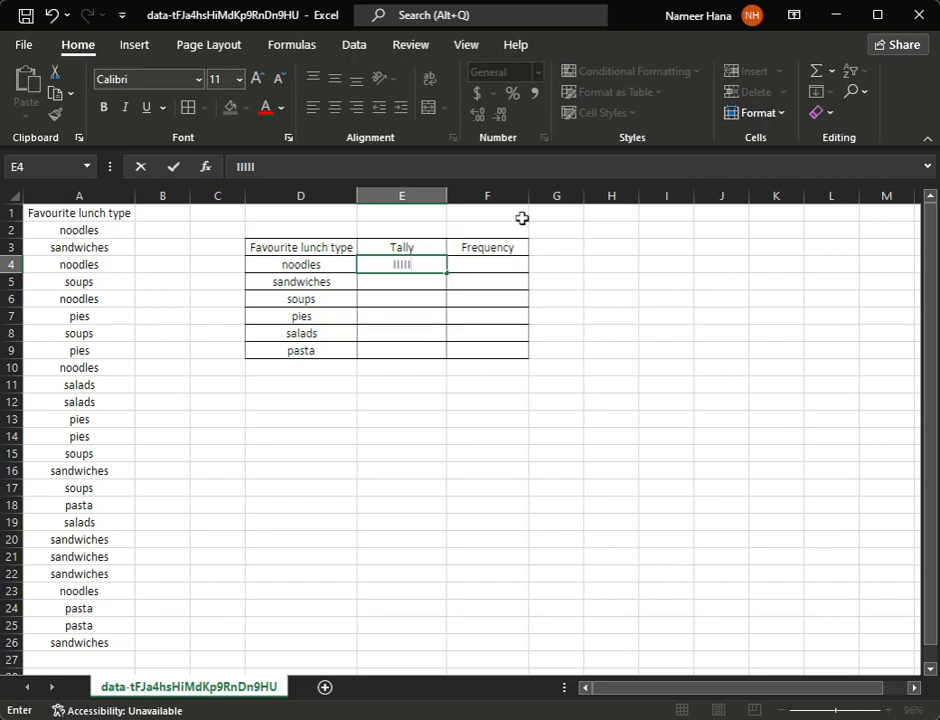
key("Tab")
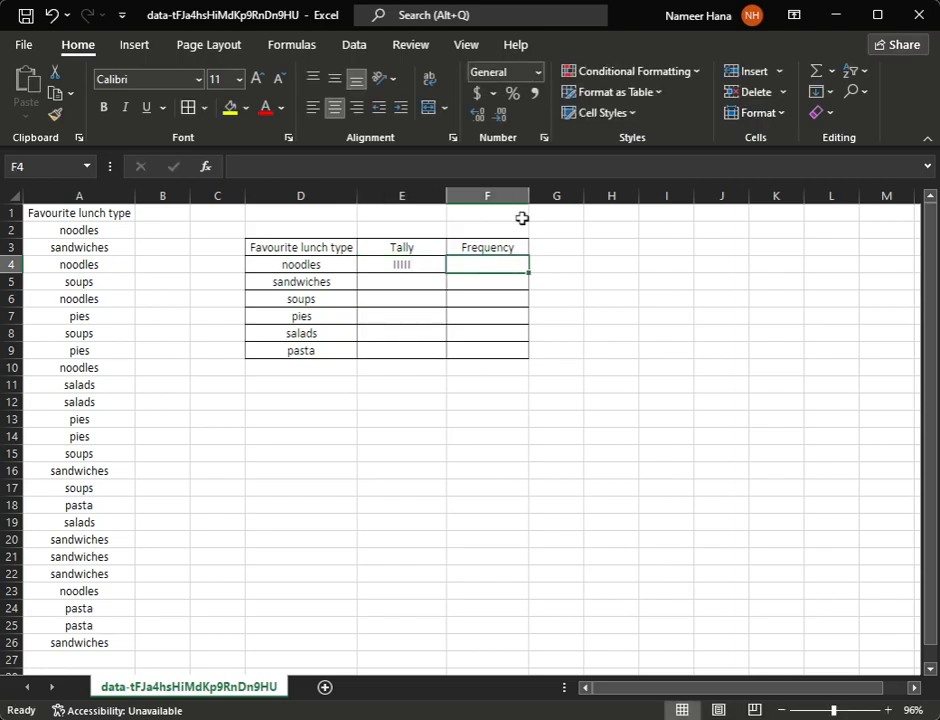
type("5")
key("Tab")
key("shift+Tab")
key("Return")
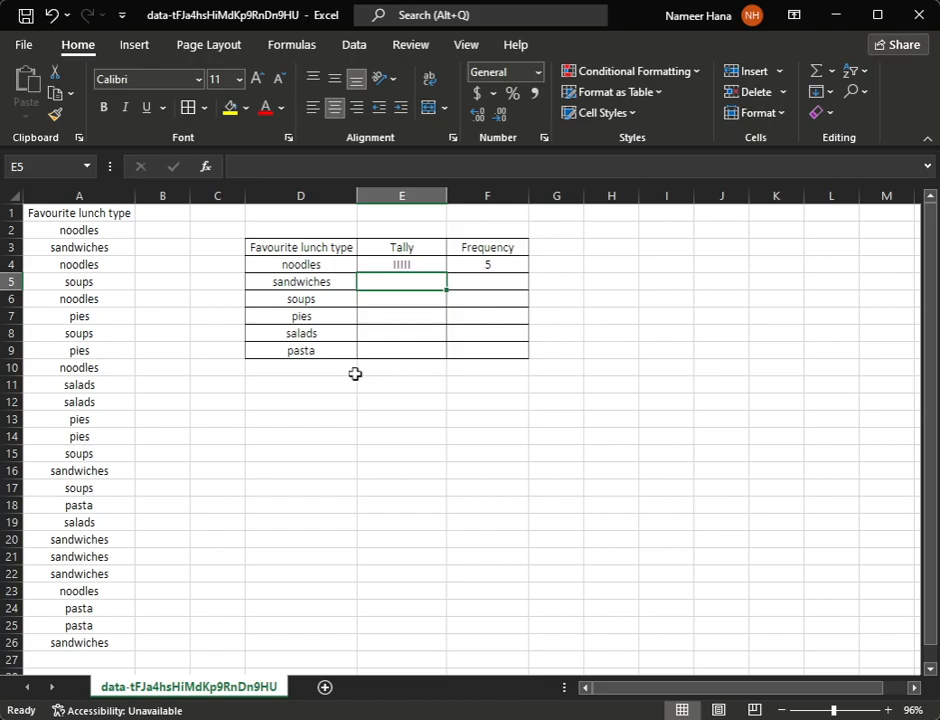
Record sandwiches with the tally "IIIIII" in E5 and the frequency 6 in F5.
type("||||||")
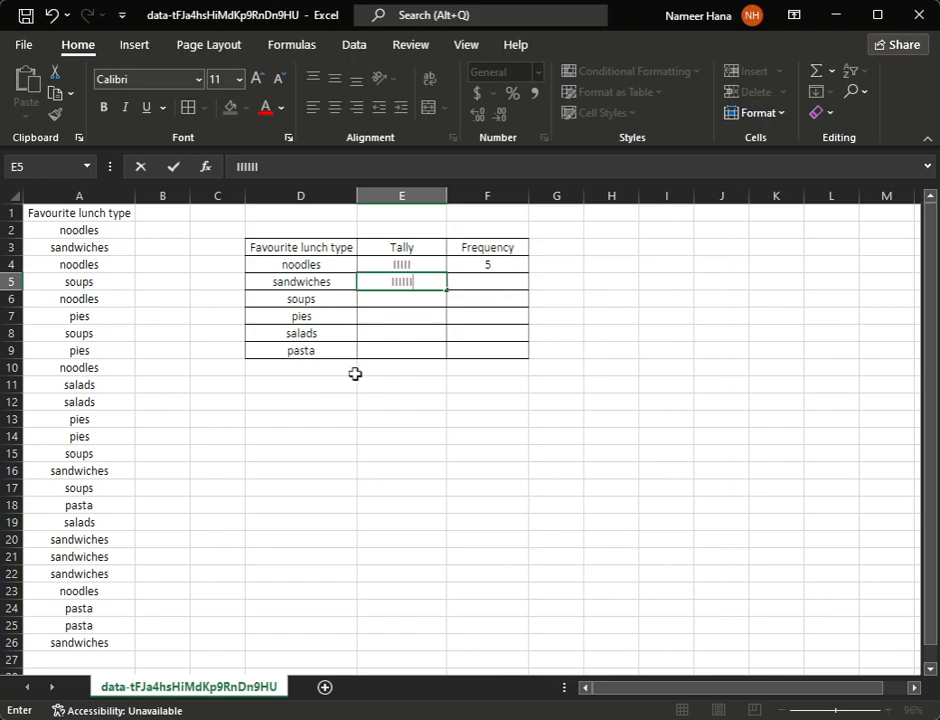
key("Tab")
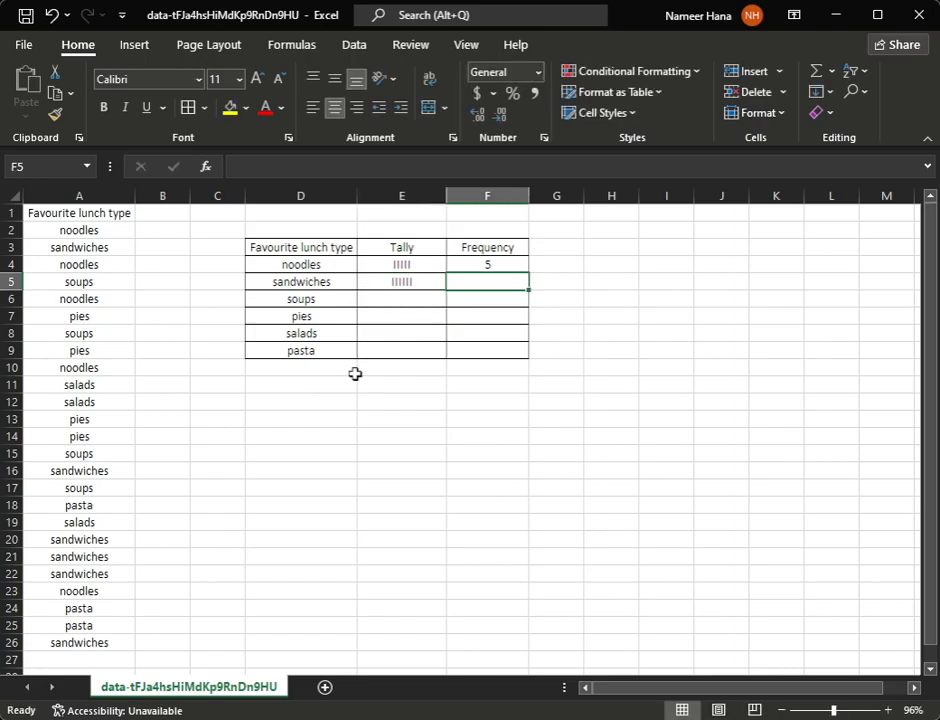
type("6")
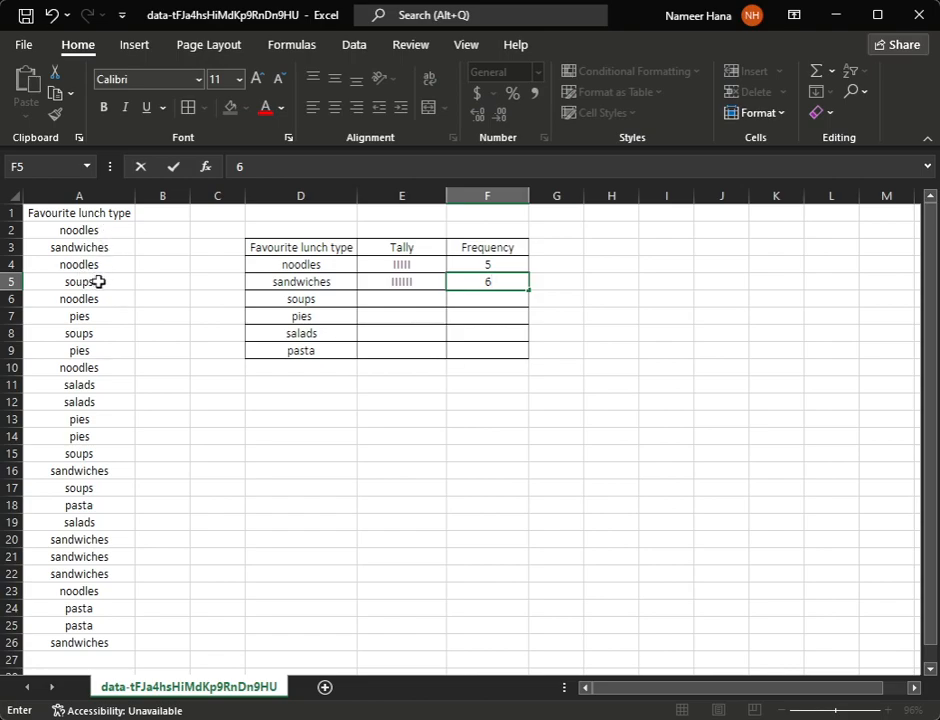
Count the soups entries in column A and enter the tally "IIII" in E6 and the frequency 4 in F6.
left_click(86, 334)
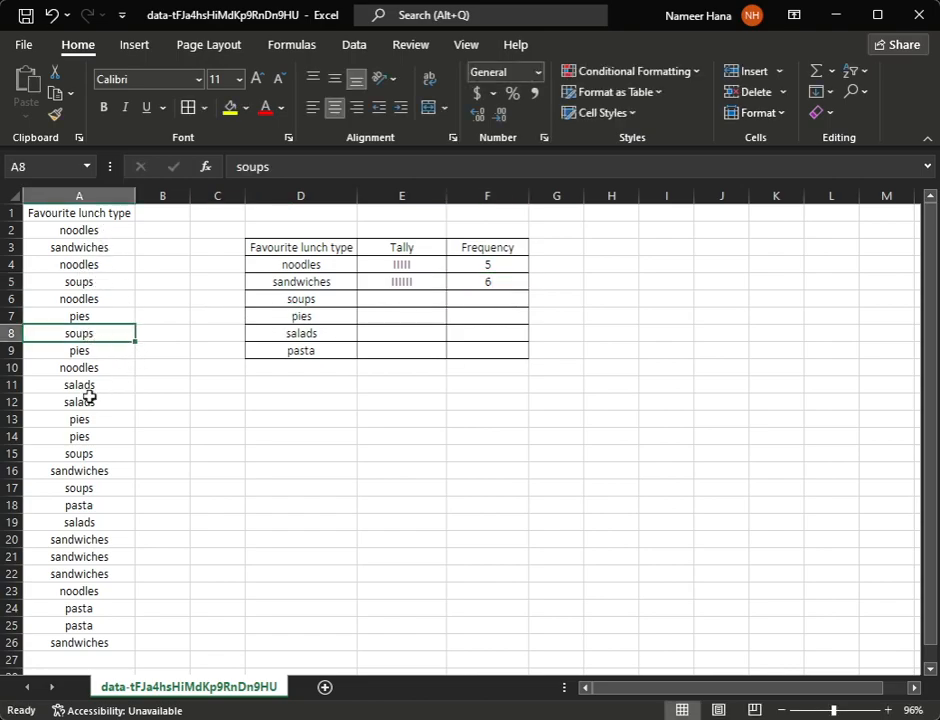
left_click(80, 453)
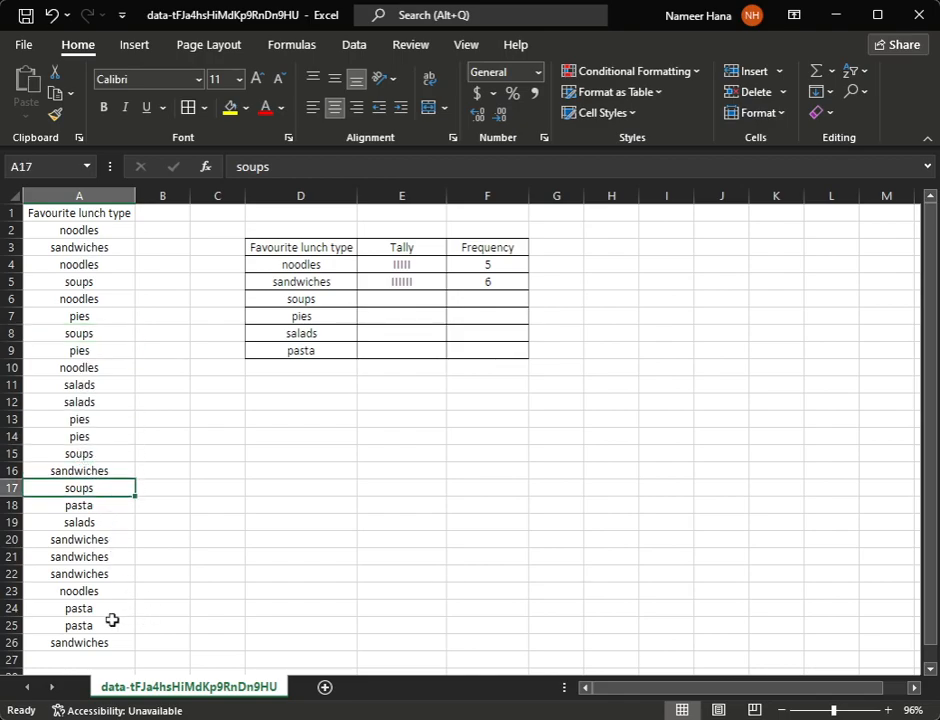
left_click(406, 298)
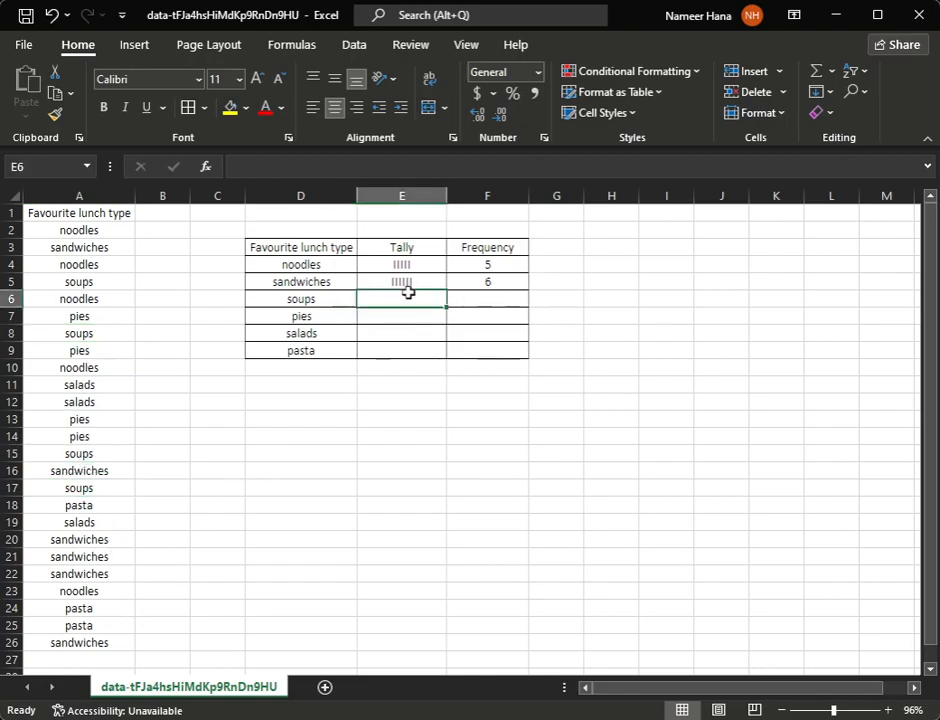
type("IIII")
key("Tab")
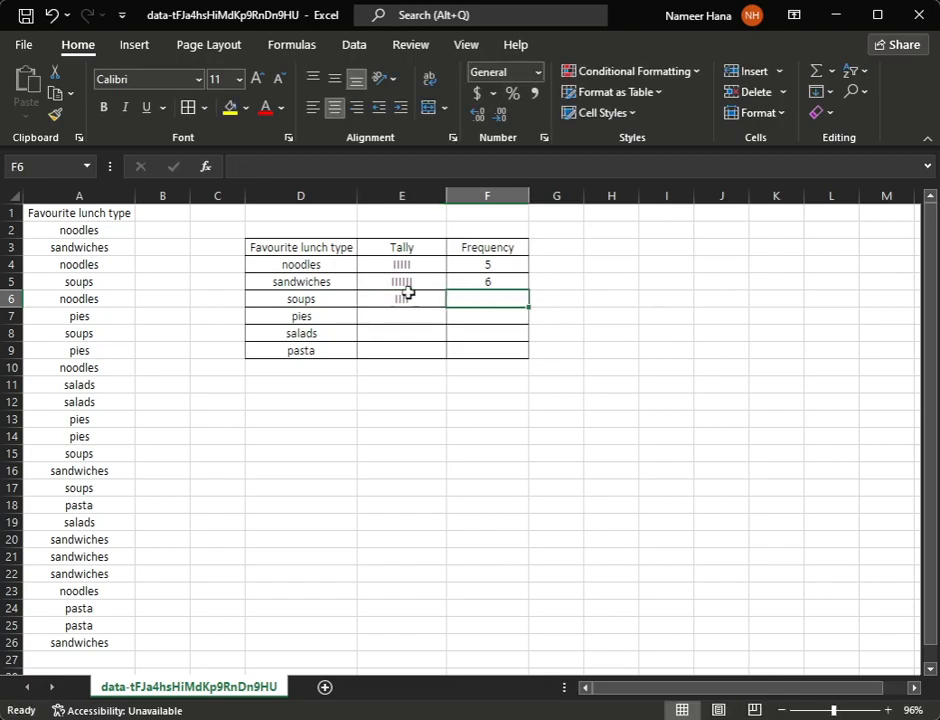
type("4")
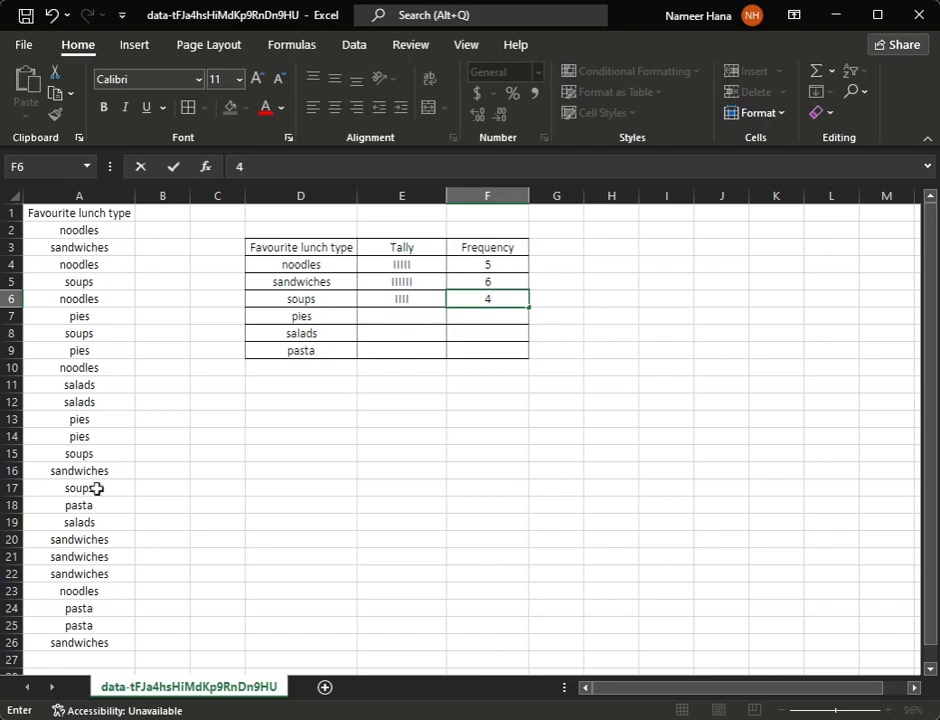
Record pies with the tally "IIII" in E7 and the frequency 4 in F7.
left_click(393, 318)
type("IIII")
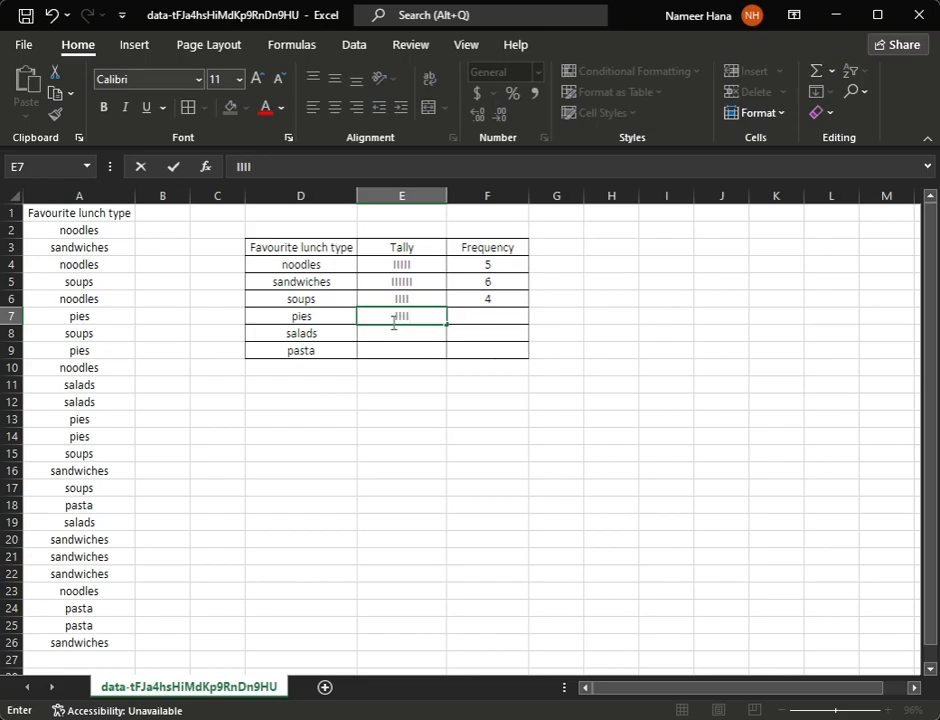
key("Tab")
type("4")
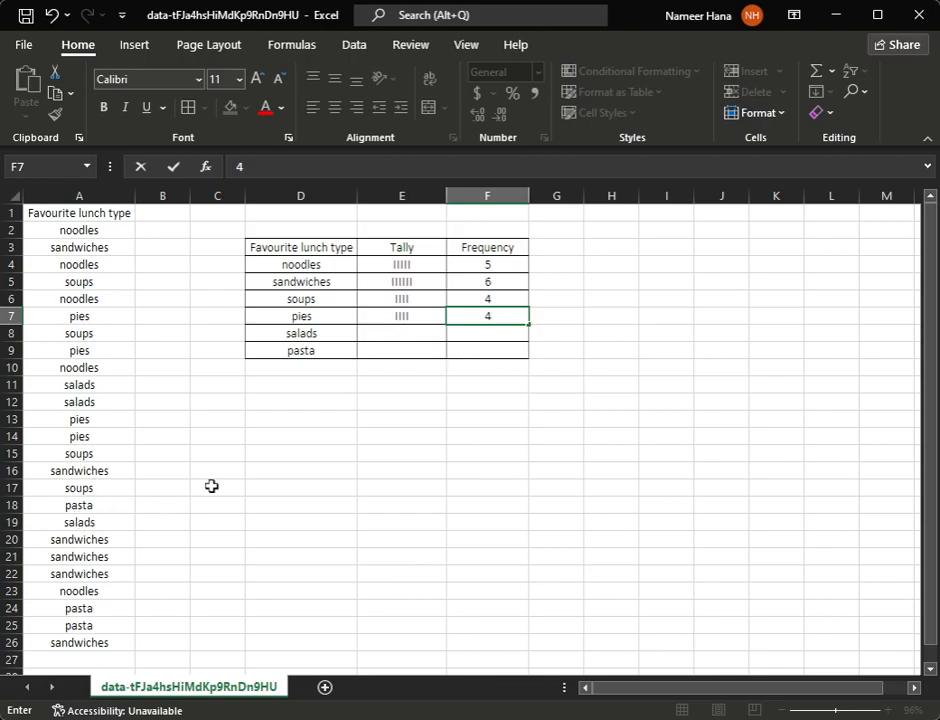
Record salads with the tally "III" in E8 and the frequency 3 in F8.
left_click(402, 334)
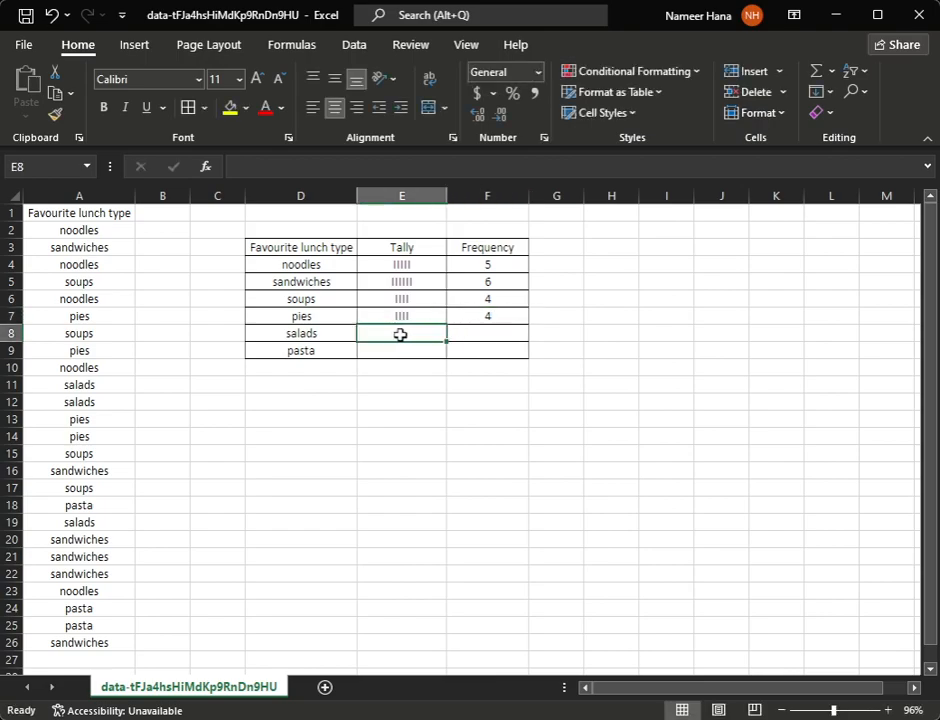
type("|||")
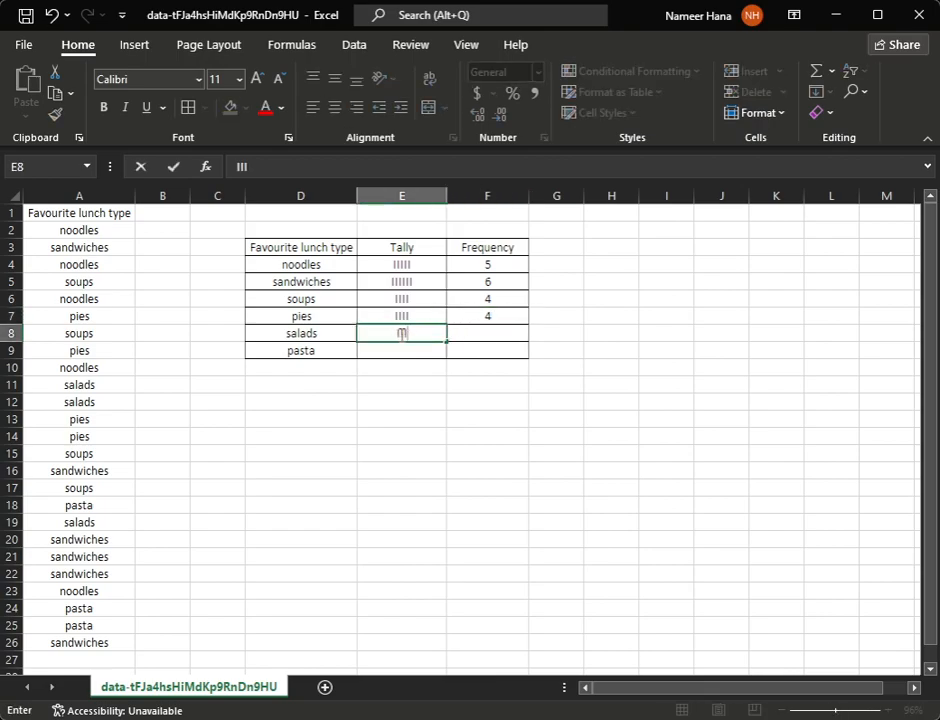
key("Tab")
type("3")
left_click(390, 420)
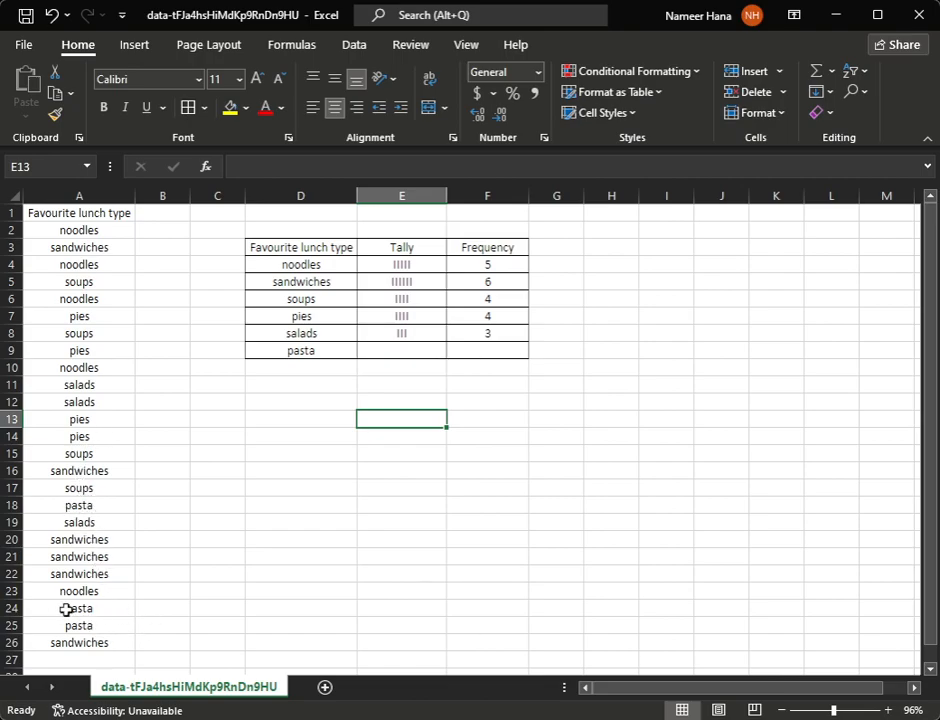
Record pasta with the tally "III" in E9 and the frequency 3 in F9.
left_click(414, 352)
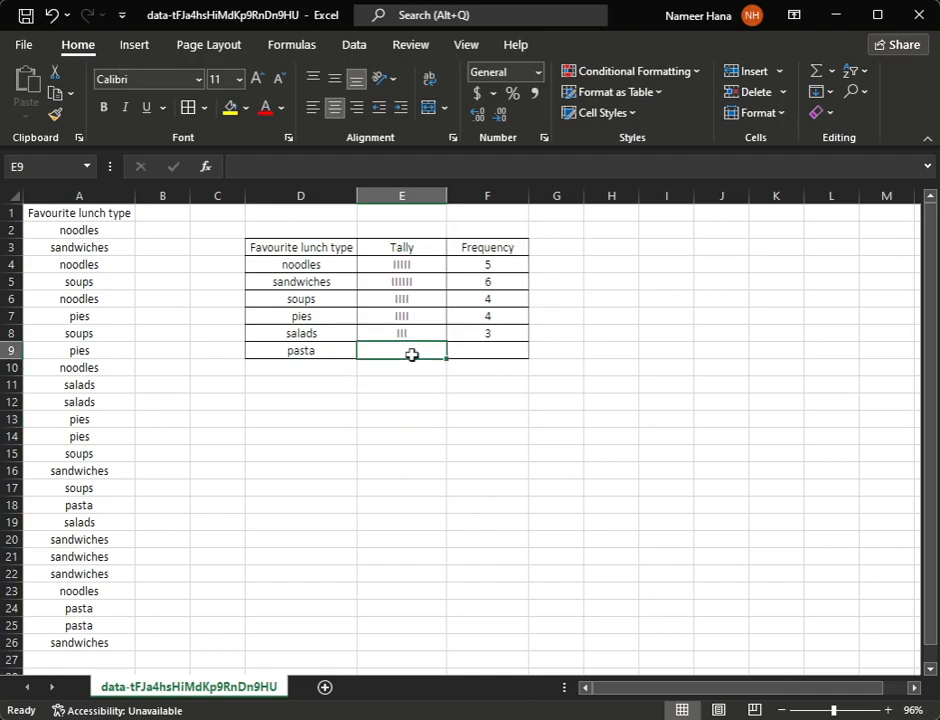
type("III")
key("Tab")
type("3")
Enter the label "Total" in D10 below the lunch categories.
left_click(317, 368)
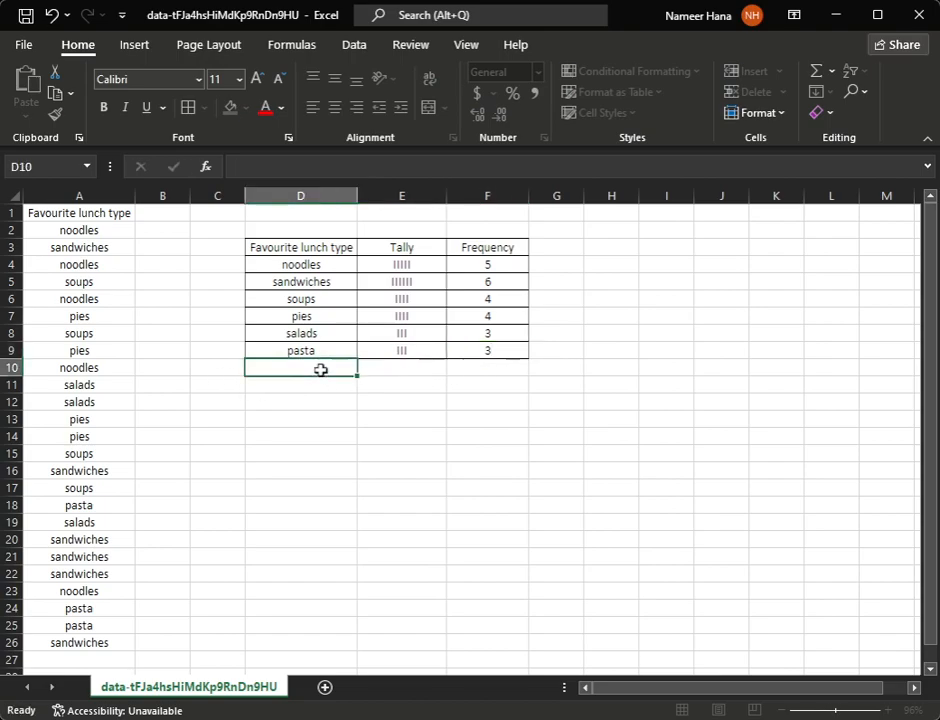
type("Tot")
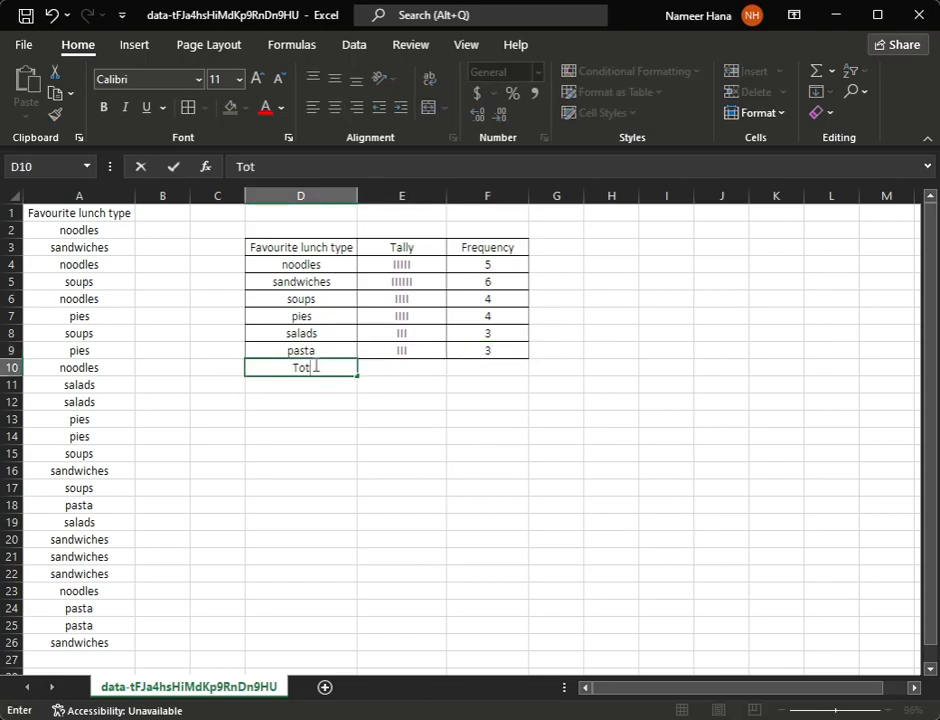
type("al")
Total the frequencies in F10 with the formula =SUM(F4:F9).
left_click(500, 369)
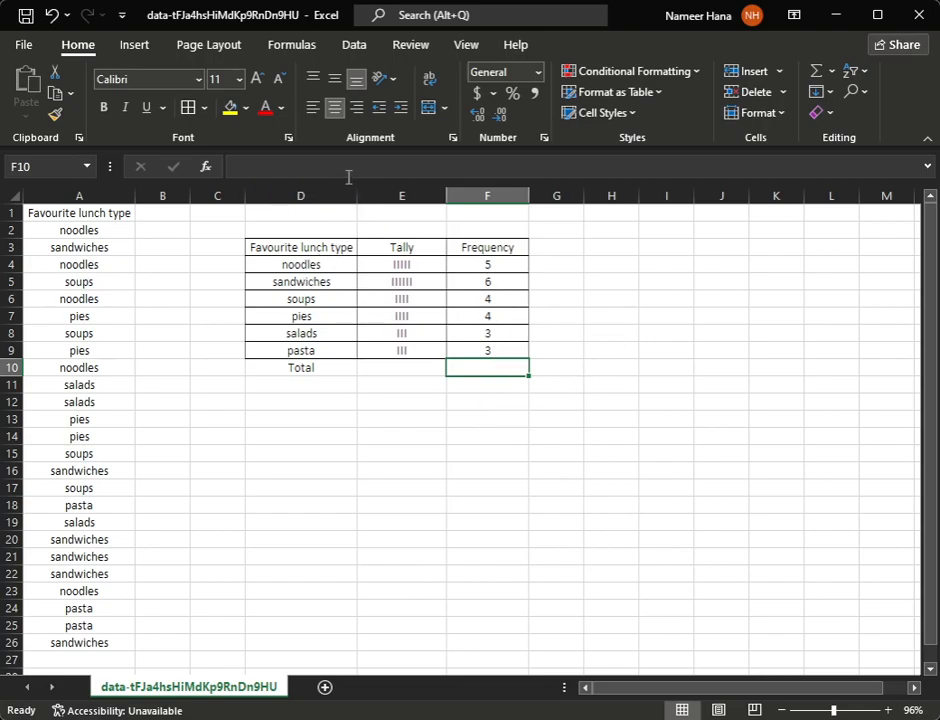
left_click(239, 166)
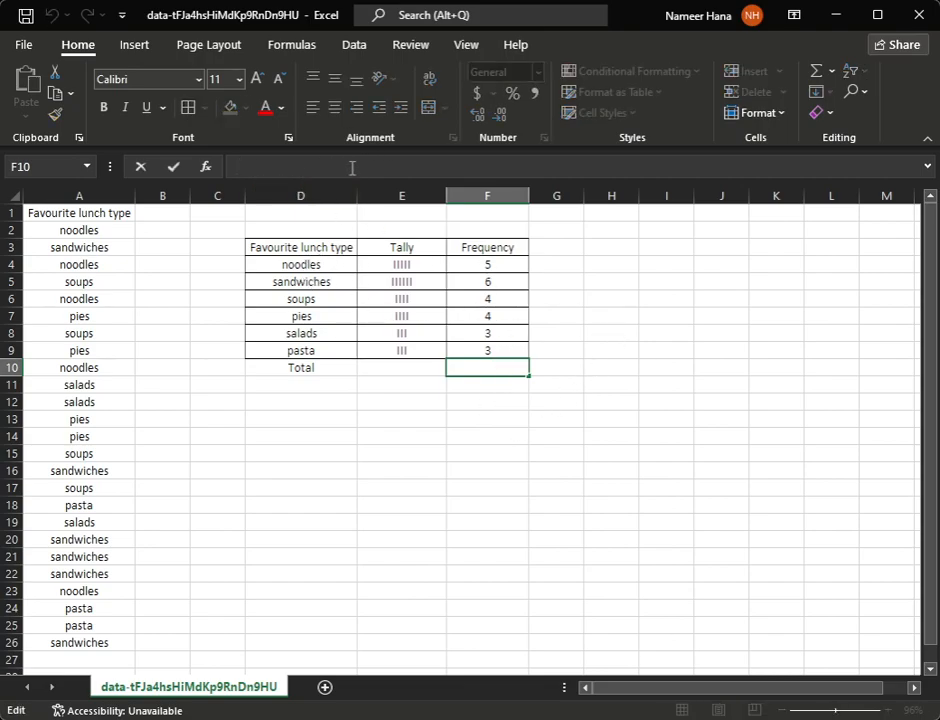
type("=sum")
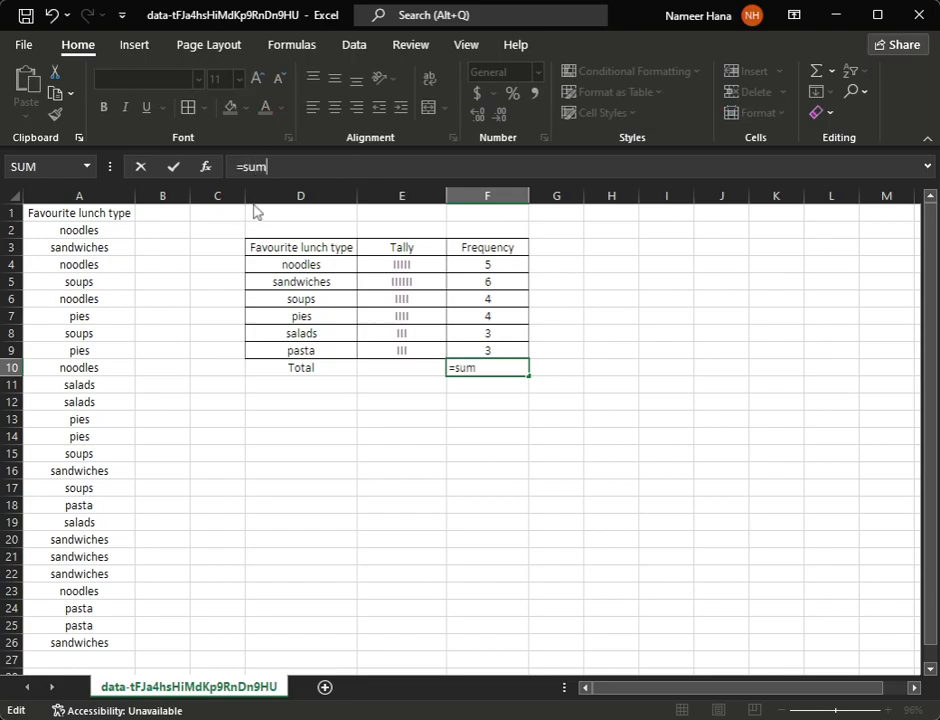
key("Tab")
left_click_drag(485, 262, 497, 353)
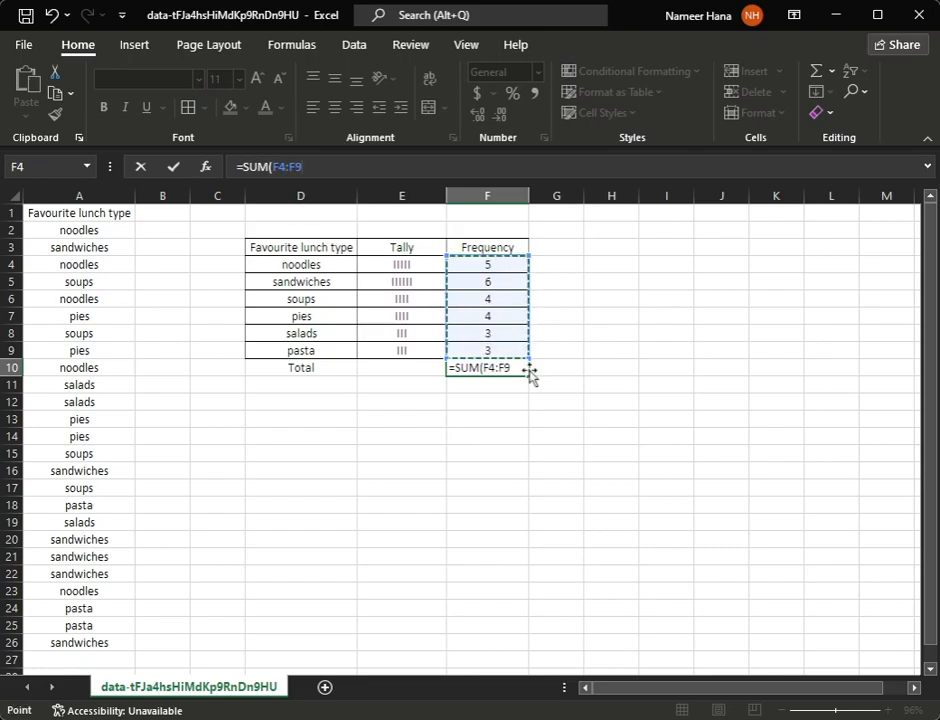
type(")")
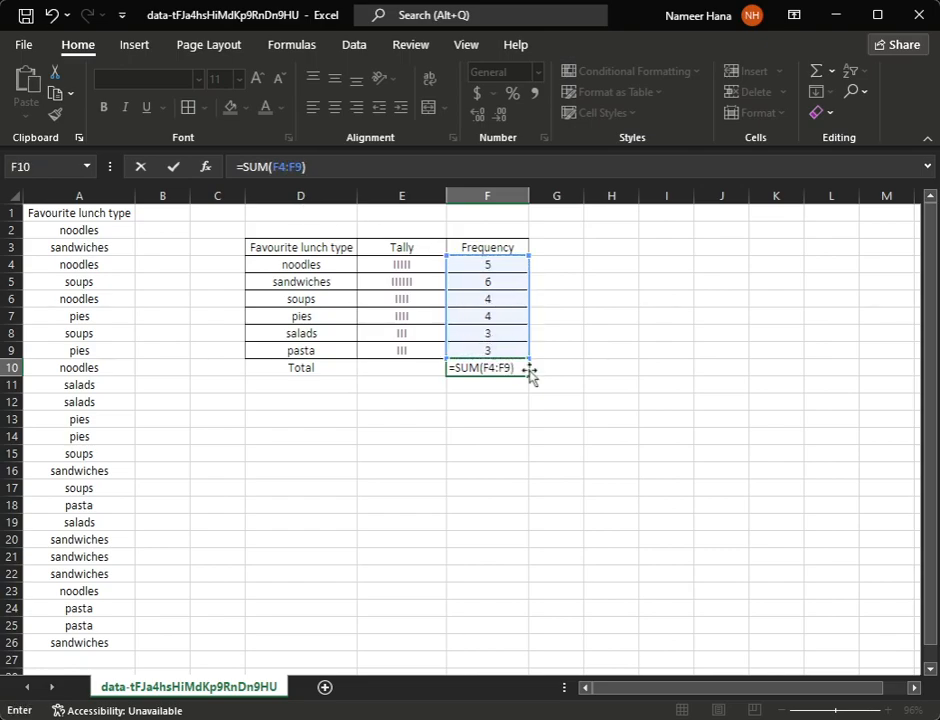
key("Return")
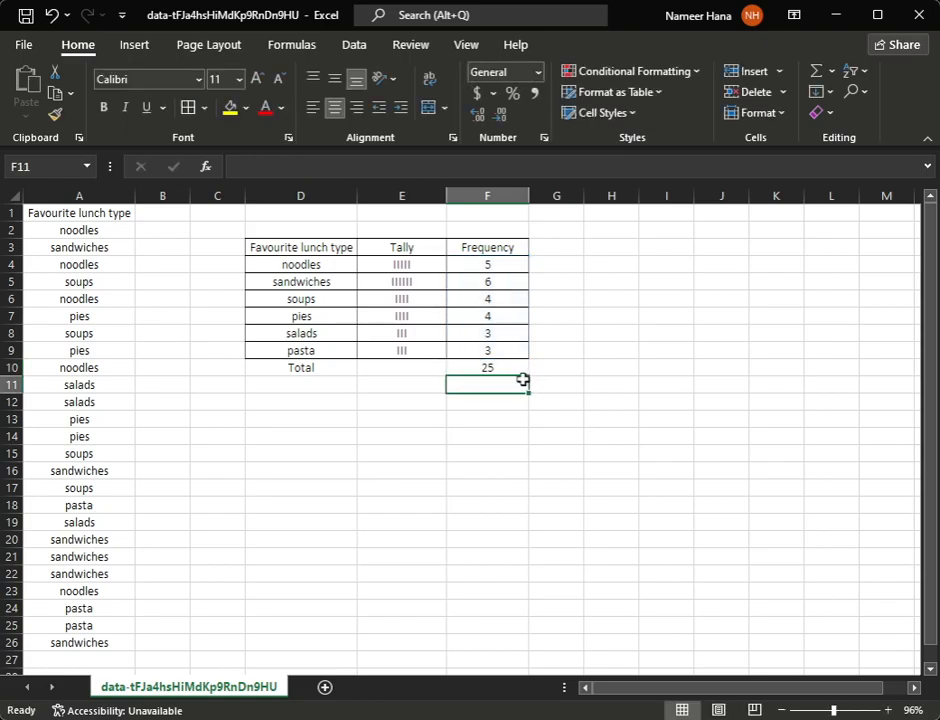
Apply borders to the Total row, cells D10 to F10, matching the rest of the frequency table.
left_click(501, 367)
left_click(285, 371)
left_click_drag(294, 367, 468, 371)
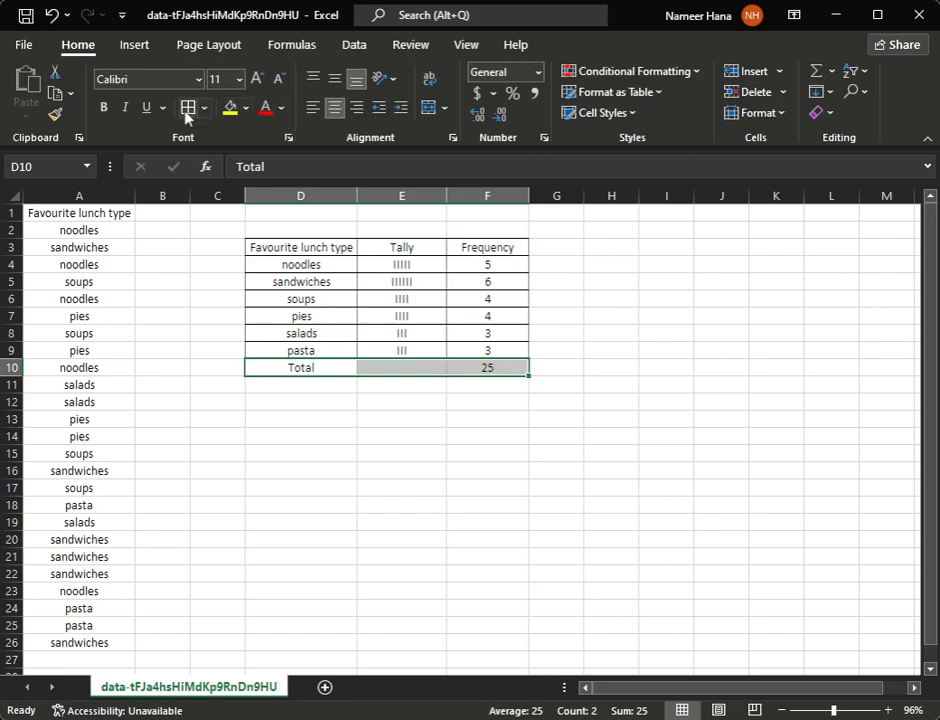
left_click(438, 522)
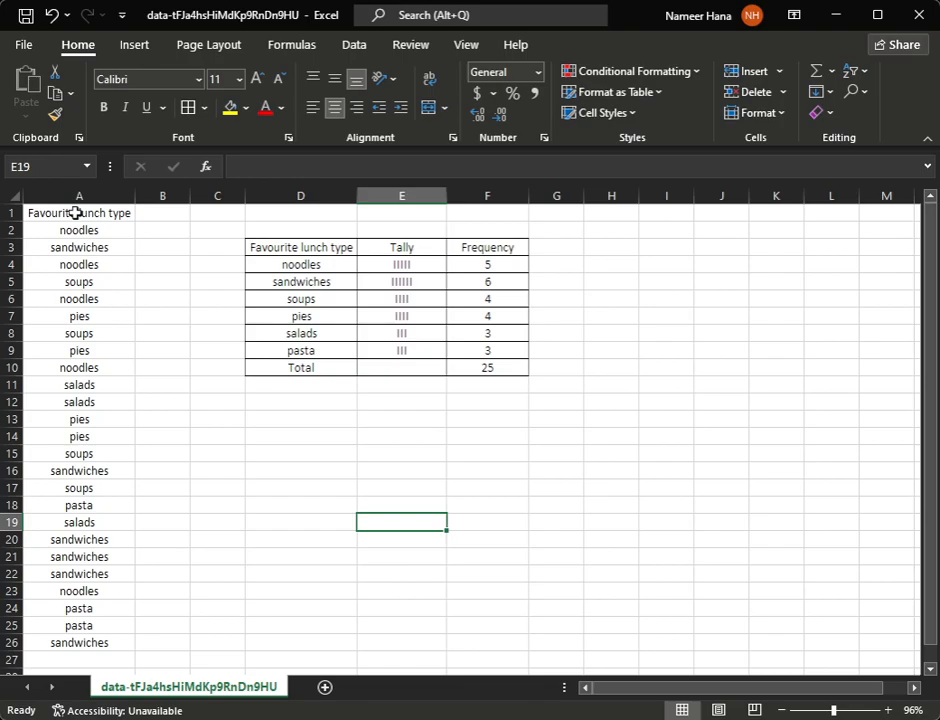
Create the recommended "Count of Favourite lunch type" PivotTable from the survey data in A1:A26.
left_click_drag(75, 213, 63, 645)
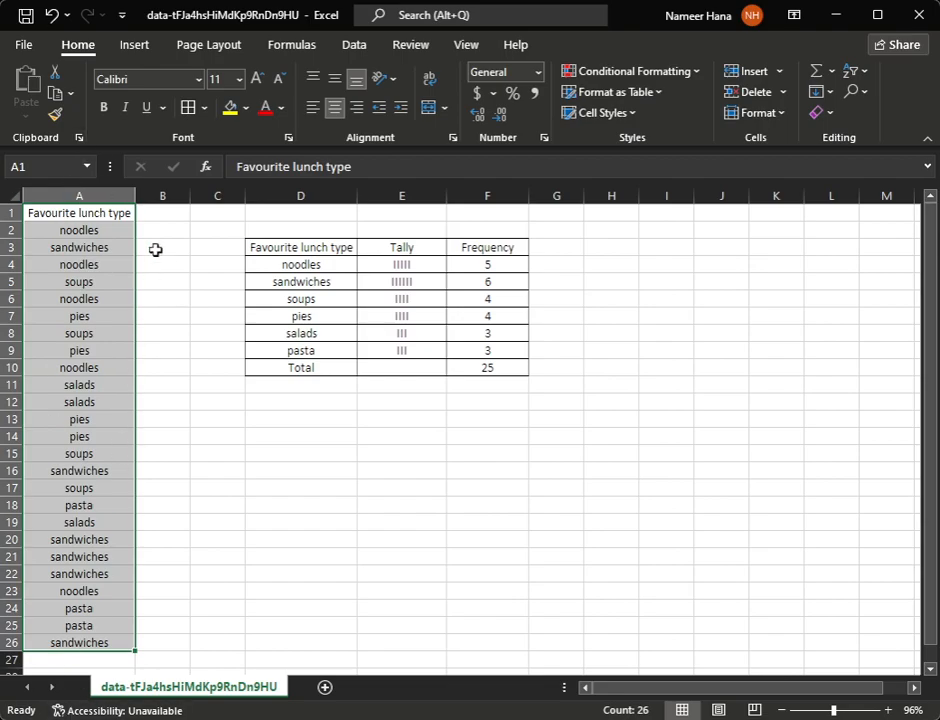
left_click(140, 45)
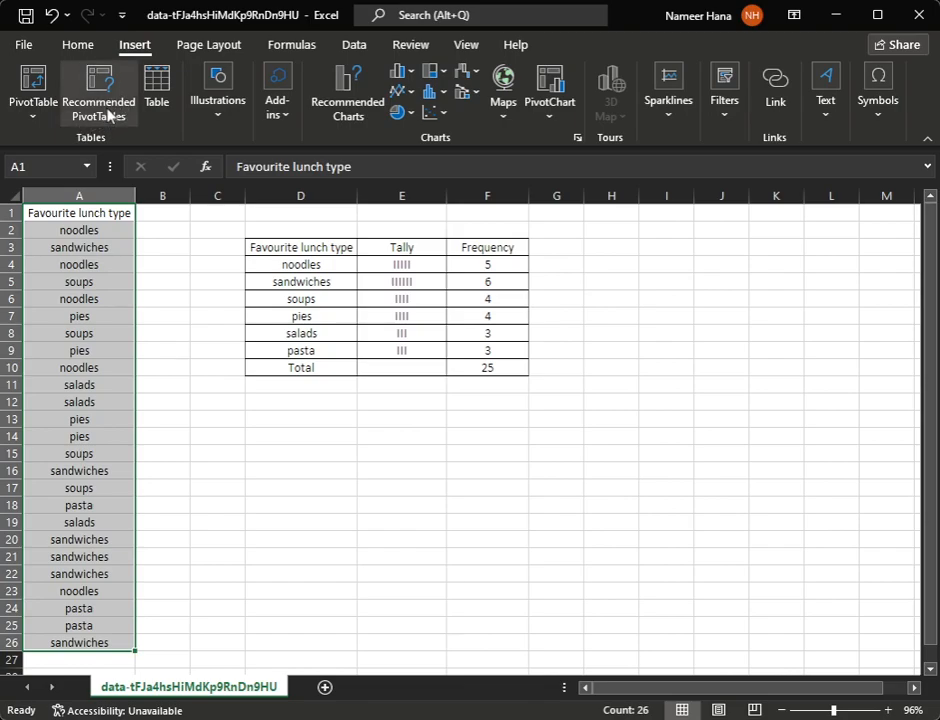
left_click(80, 84)
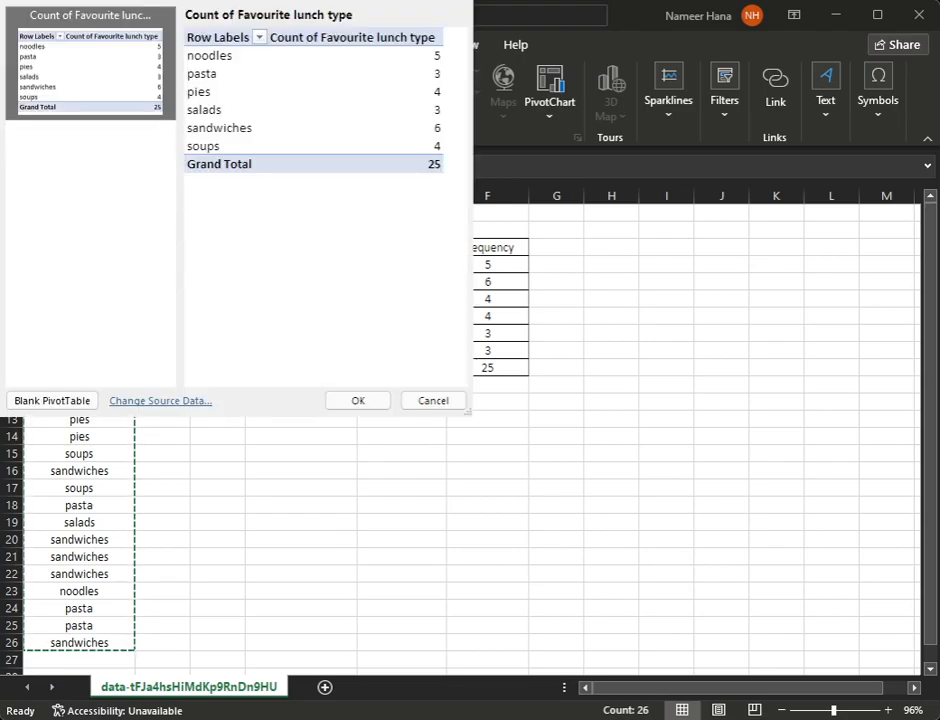
left_click_drag(236, 2, 661, 255)
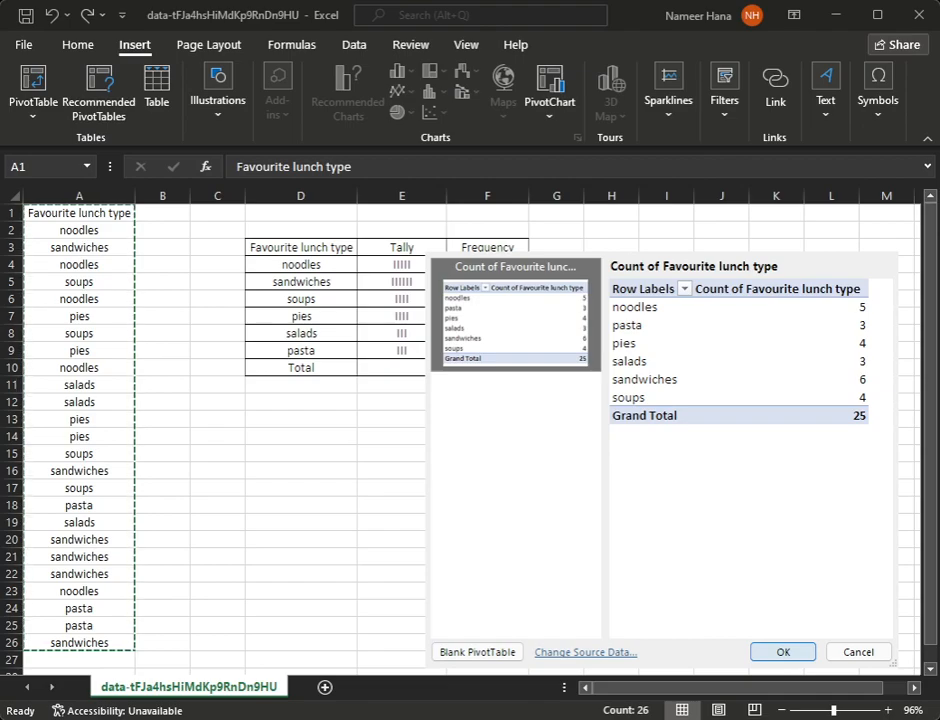
left_click(783, 651)
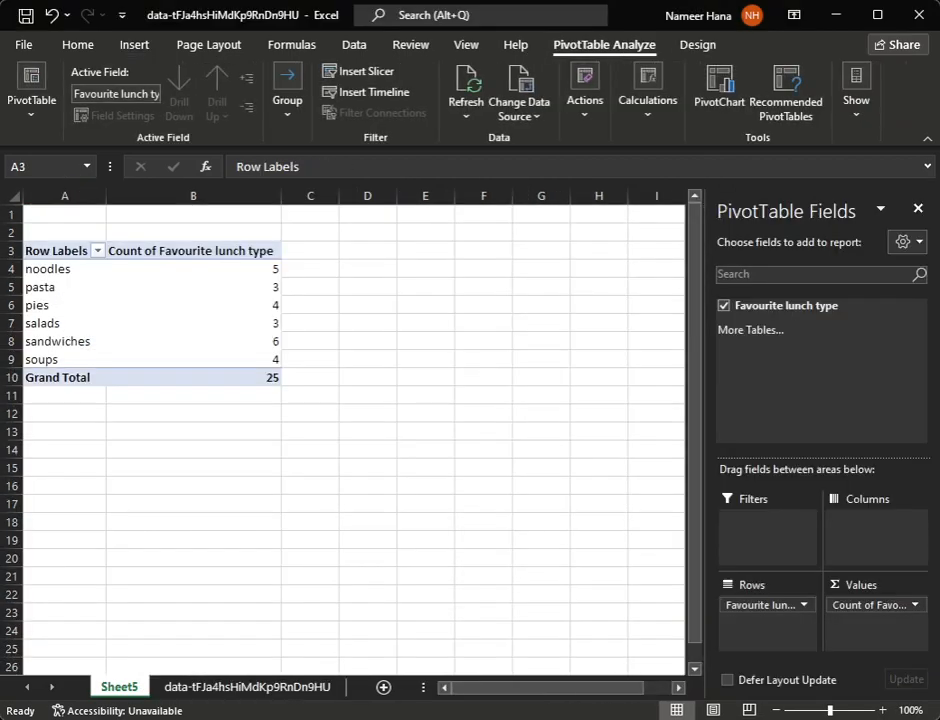